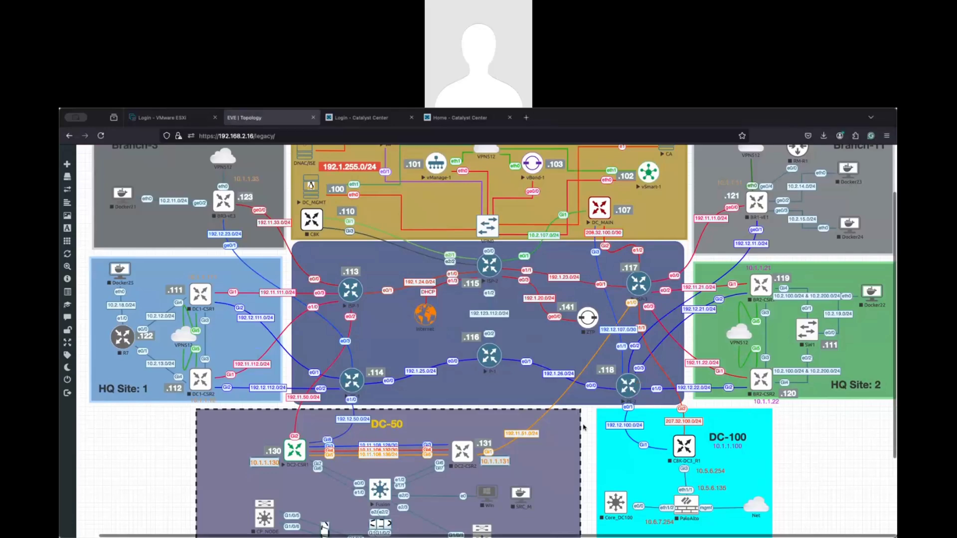
Step: Widen the dashed DC-50 area box slightly toward the DC-100 area in the topology
{"action": "left_click_drag", "start_coordinate": [581, 427], "coordinate": [588, 425]}
{"action": "scroll", "coordinate": [589, 425], "scroll_direction": "down", "scroll_amount": 1}
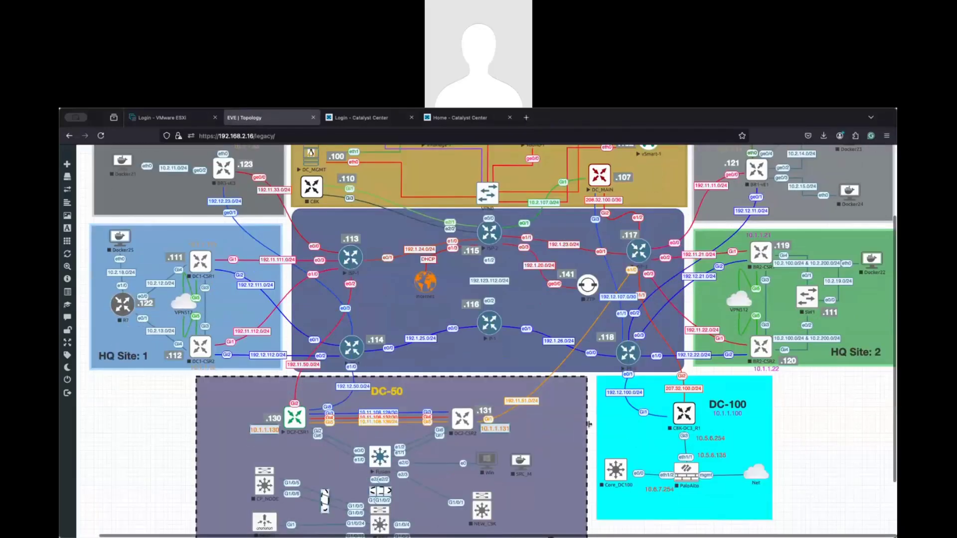
{"action": "scroll", "coordinate": [590, 424], "scroll_direction": "down", "scroll_amount": 1}
{"action": "scroll", "coordinate": [565, 433], "scroll_direction": "down", "scroll_amount": 2}
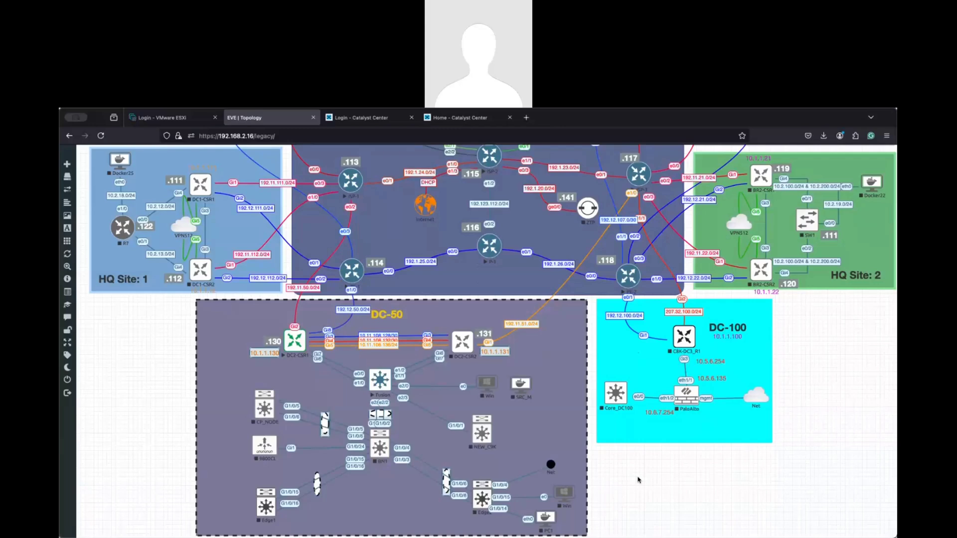
{"action": "scroll", "coordinate": [638, 480], "scroll_direction": "down", "scroll_amount": 1}
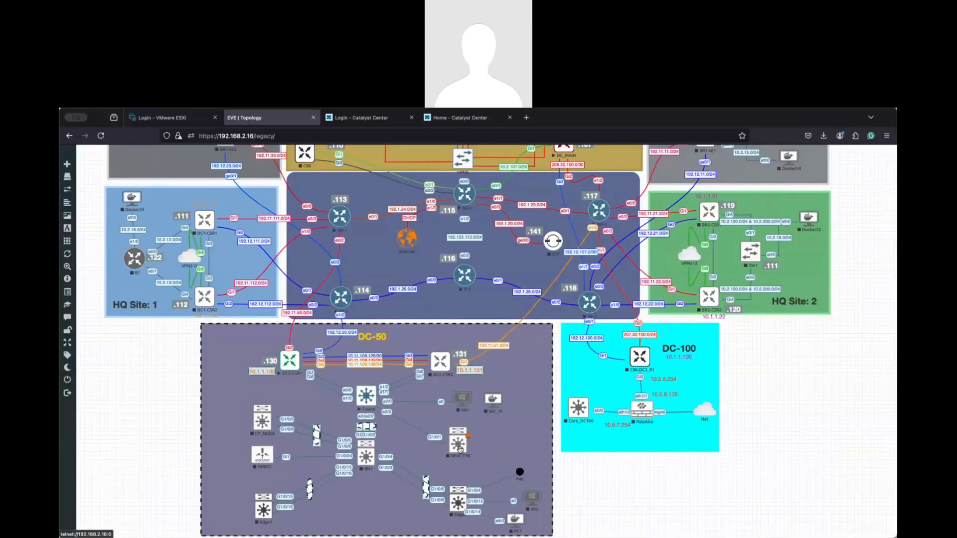
Step: Open the console of the Fusion switch in DC-50 and enter privileged EXEC mode with en
{"action": "left_click_drag", "start_coordinate": [460, 449], "coordinate": [388, 417]}
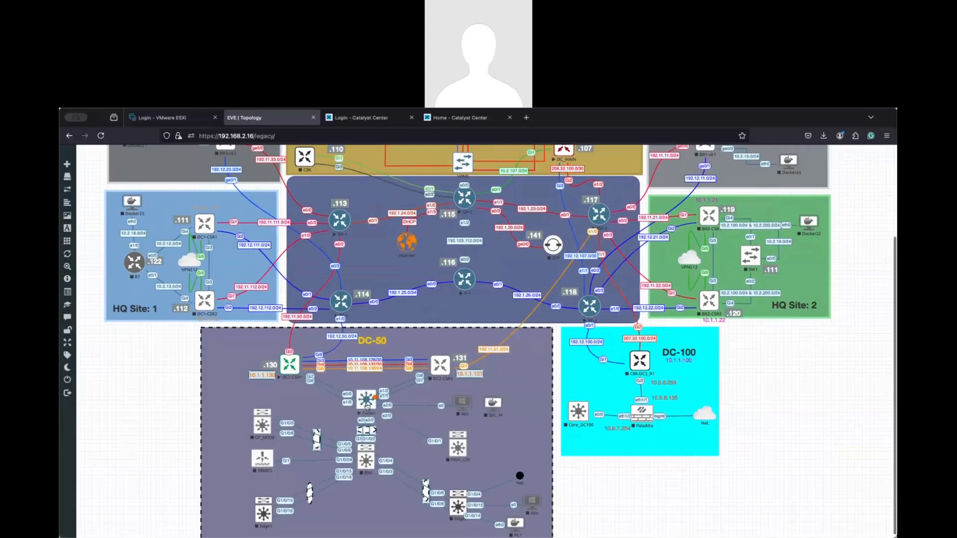
{"action": "left_click", "coordinate": [365, 399]}
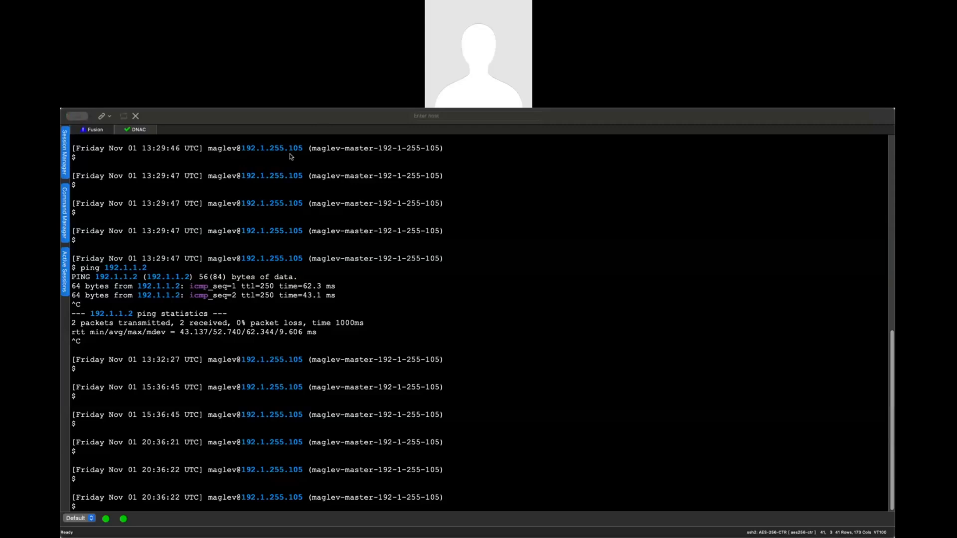
{"action": "key", "text": "Return"}
{"action": "key", "text": "Return"}
{"action": "key", "text": "Return"}
{"action": "key", "text": "Return"}
{"action": "key", "text": "Return"}
{"action": "key", "text": "Return"}
{"action": "key", "text": "Return"}
{"action": "key", "text": "Return"}
{"action": "type", "text": "en"}
{"action": "key", "text": "Return"}
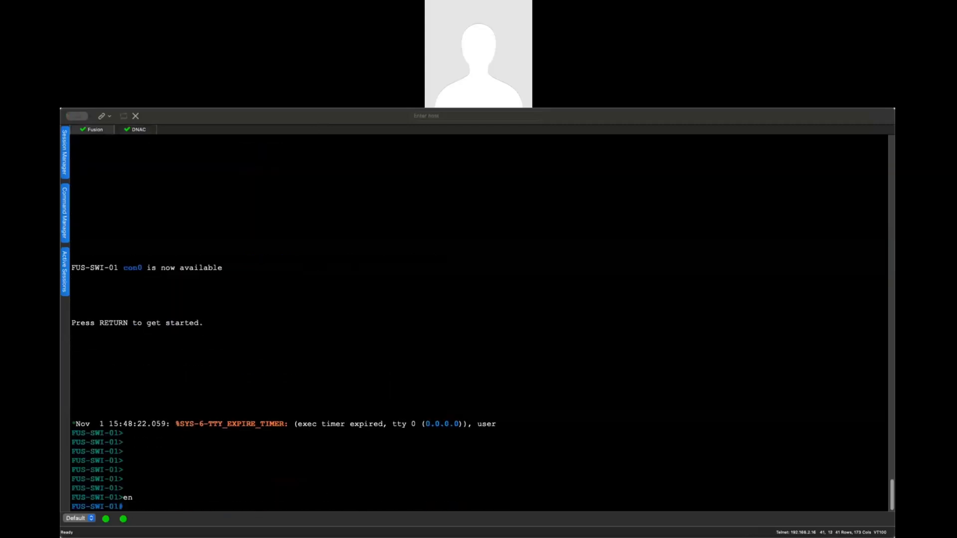
Step: Run show running-config interface vlan 1 on the Fusion switch and examine its IP address and helper address
{"action": "type", "text": "show ru"}
{"action": "key", "text": "Tab"}
{"action": "type", "text": "in"}
{"action": "key", "text": "Tab"}
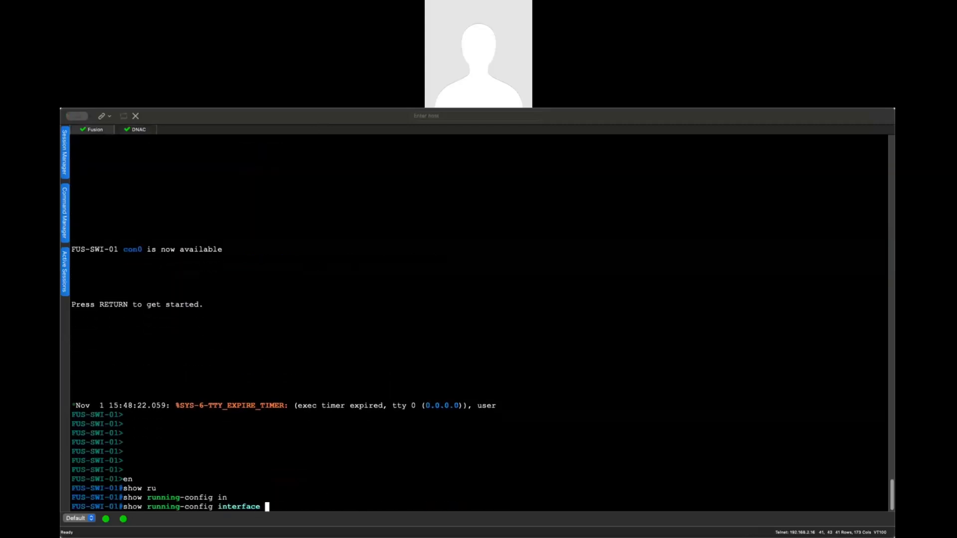
{"action": "type", "text": "vlan 1"}
{"action": "key", "text": "Return"}
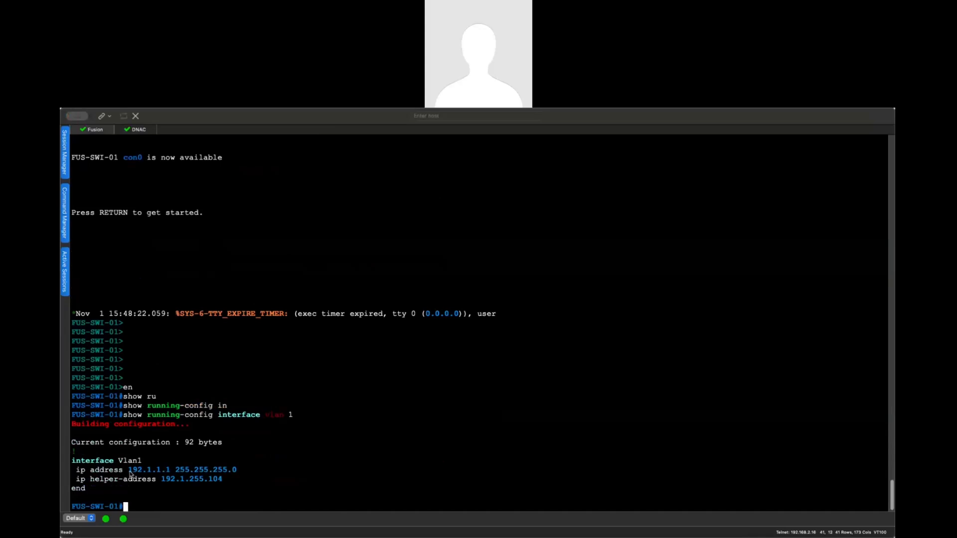
{"action": "left_click_drag", "start_coordinate": [124, 471], "coordinate": [172, 475]}
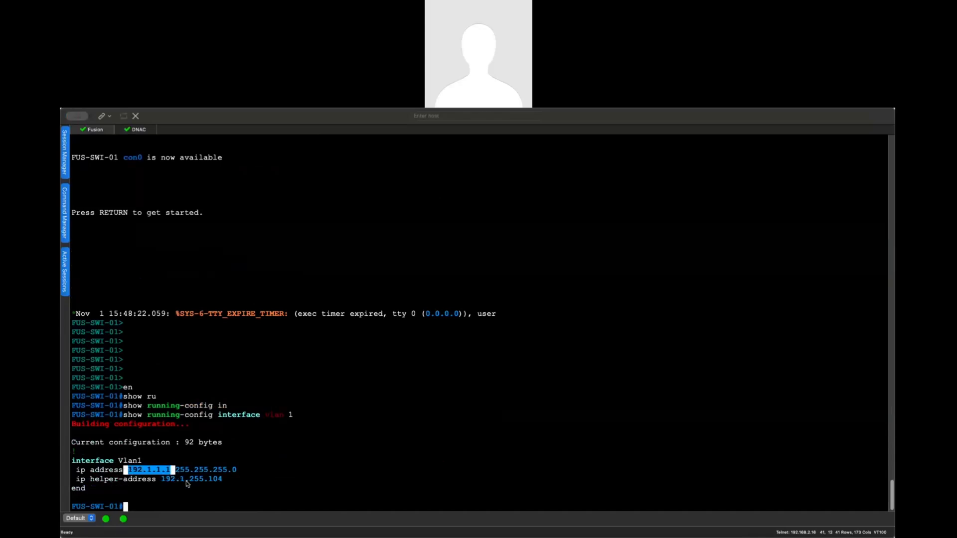
{"action": "left_click_drag", "start_coordinate": [91, 482], "coordinate": [167, 483]}
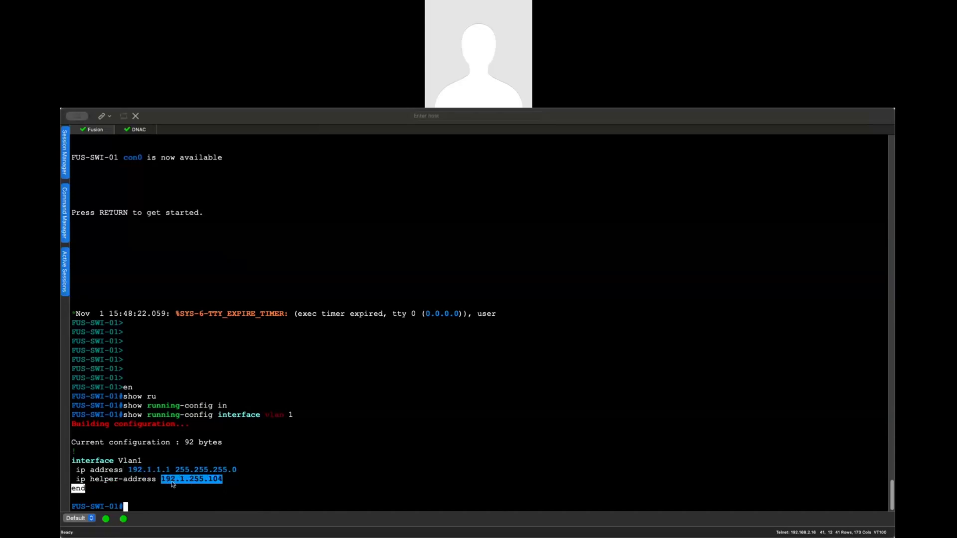
{"action": "left_click", "coordinate": [175, 484]}
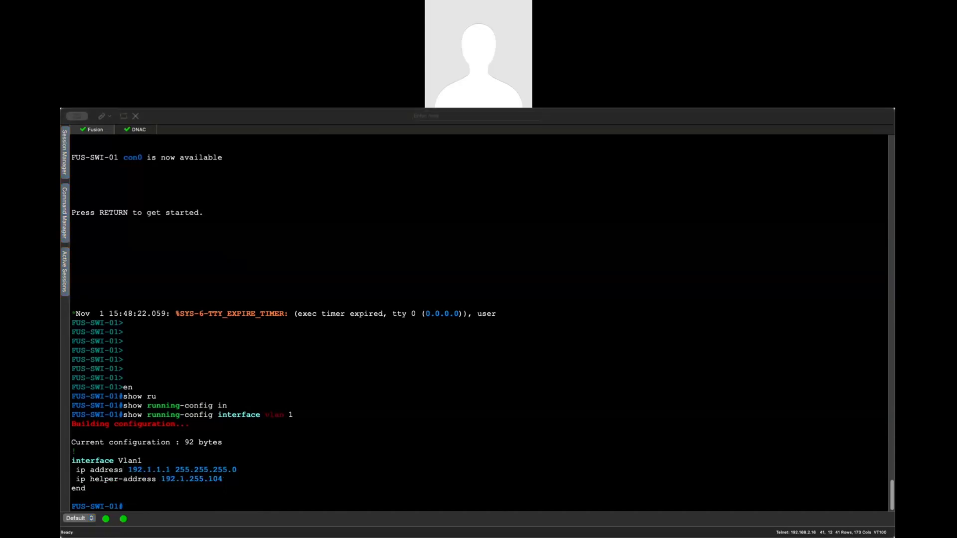
Step: Check the topology, return to the Fusion switch's console and list the trunk ports with show interfaces trunk
{"action": "key", "text": "super+Tab"}
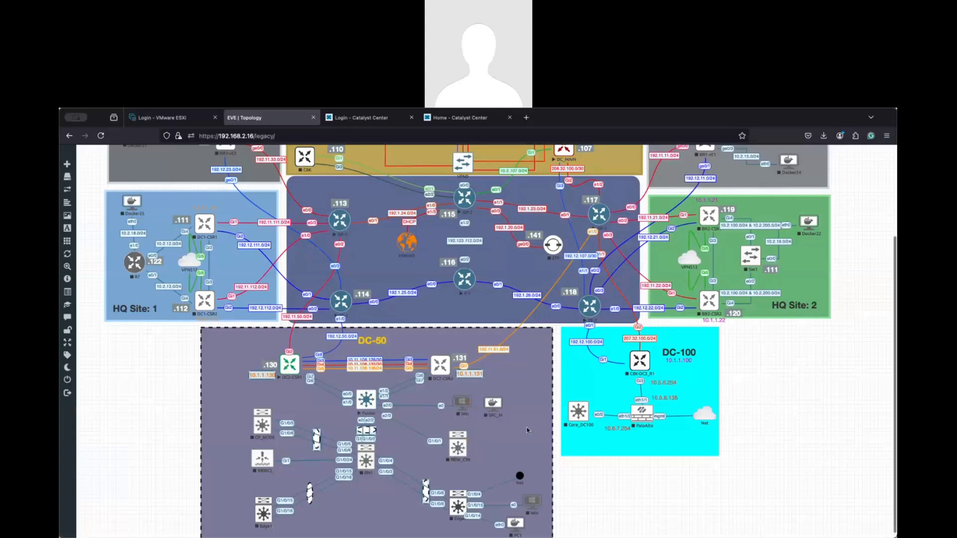
{"action": "key", "text": "super+Tab"}
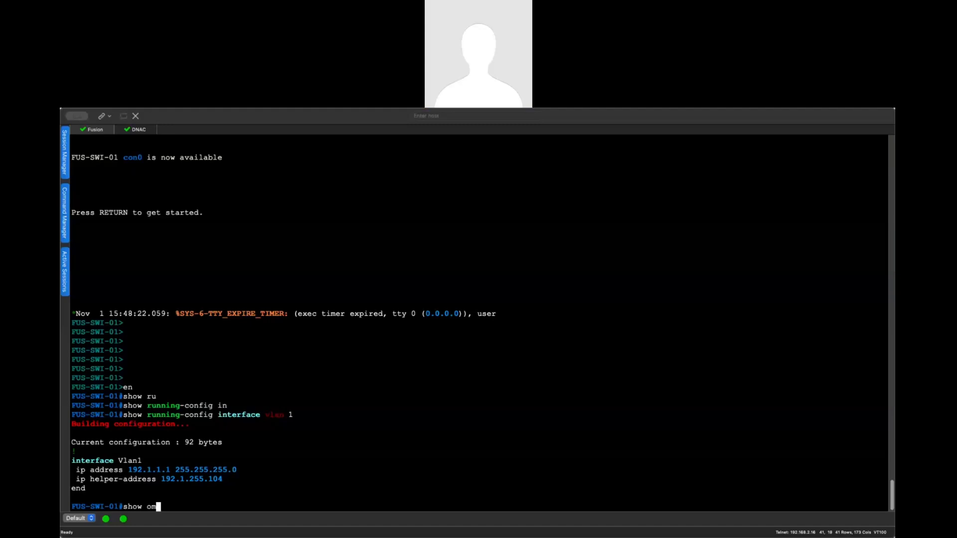
{"action": "type", "text": "t6e"}
{"action": "key", "text": "ctrl+c"}
{"action": "type", "text": "show inte"}
{"action": "key", "text": "Tab"}
{"action": "type", "text": "r"}
{"action": "key", "text": "Tab"}
{"action": "key", "text": "BackSpace"}
{"action": "type", "text": "trunk"}
{"action": "key", "text": "Tab"}
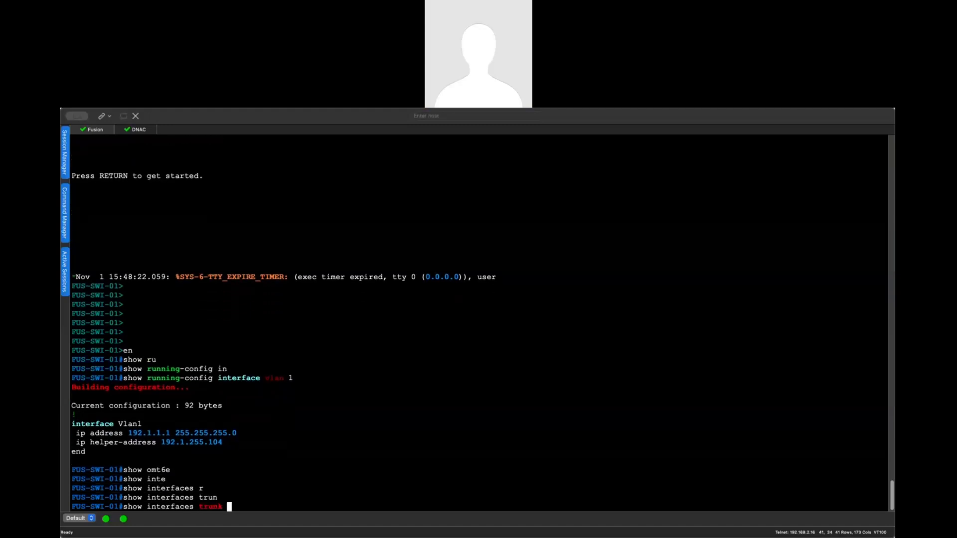
{"action": "key", "text": "Return"}
{"action": "key", "text": "space"}
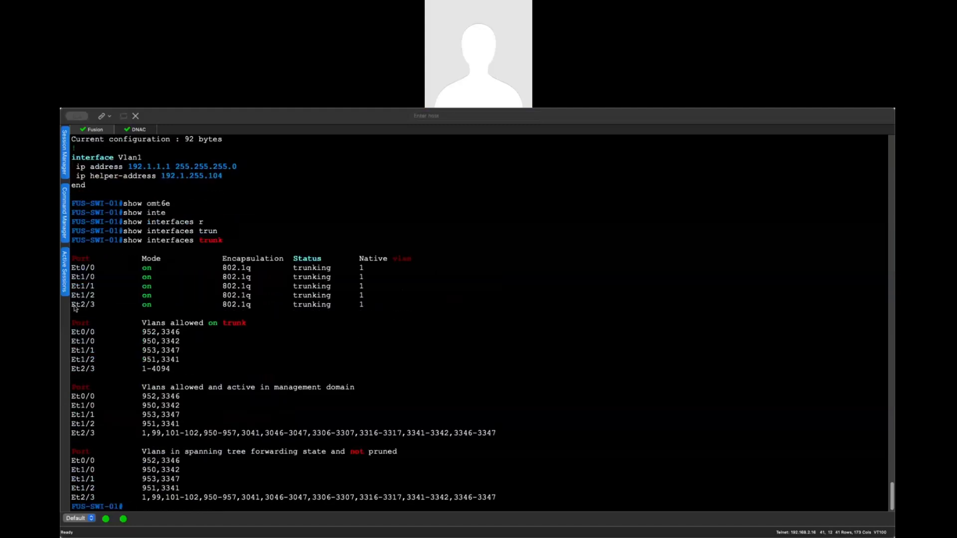
Step: Switch to Catalyst Center in the browser and open the Plug and Play provisioning page
{"action": "key", "text": "super+Tab"}
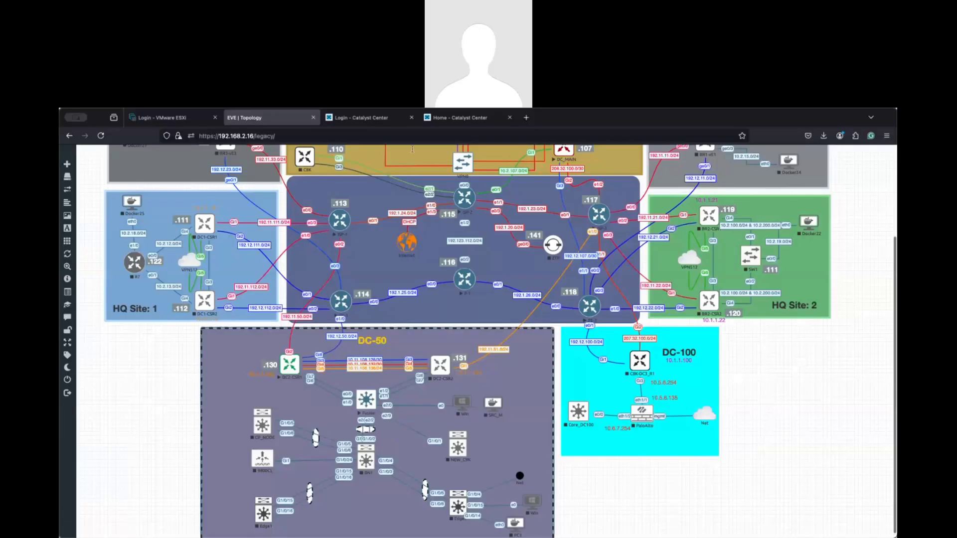
{"action": "left_click", "coordinate": [459, 118]}
{"action": "left_click", "coordinate": [500, 389]}
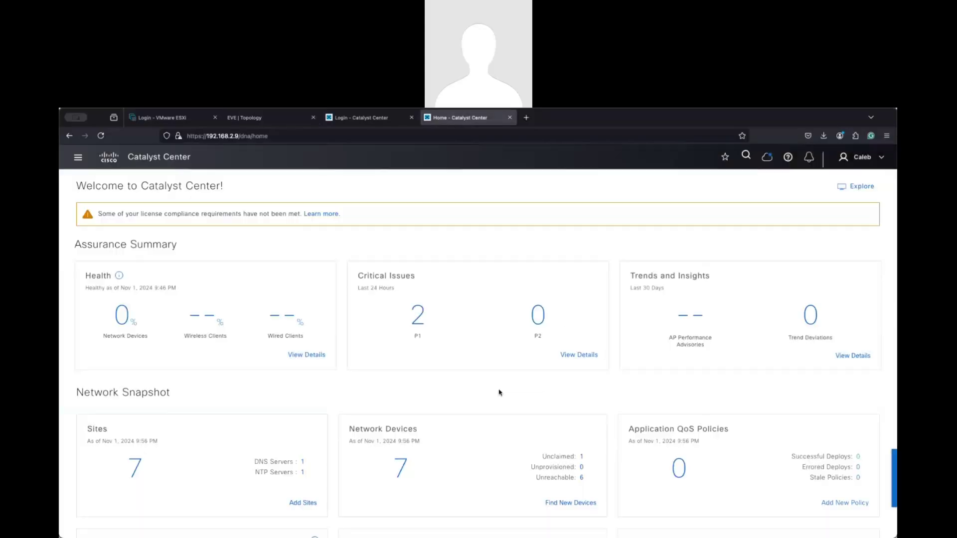
{"action": "left_click", "coordinate": [78, 157]}
{"action": "mouse_move", "coordinate": [169, 243]}
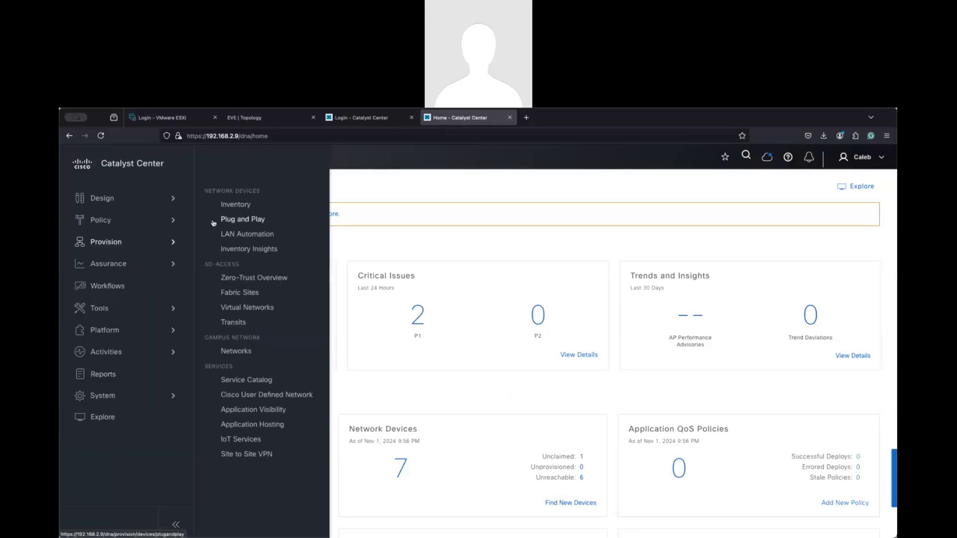
{"action": "left_click", "coordinate": [242, 219]}
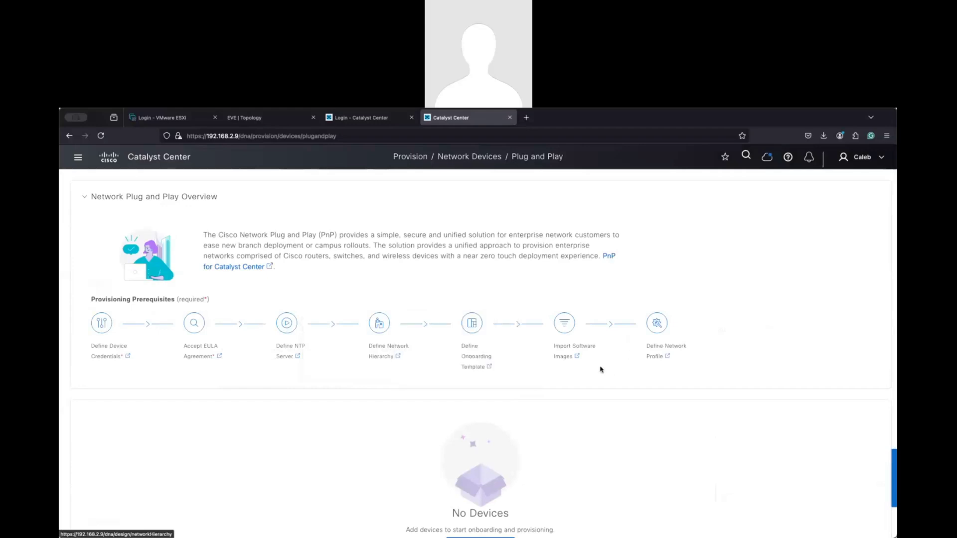
Step: Start adding a single Plug and Play device and enter the serial number E0464E75A9B
{"action": "scroll", "coordinate": [609, 371], "scroll_direction": "down", "scroll_amount": 2}
{"action": "scroll", "coordinate": [610, 371], "scroll_direction": "down", "scroll_amount": 1}
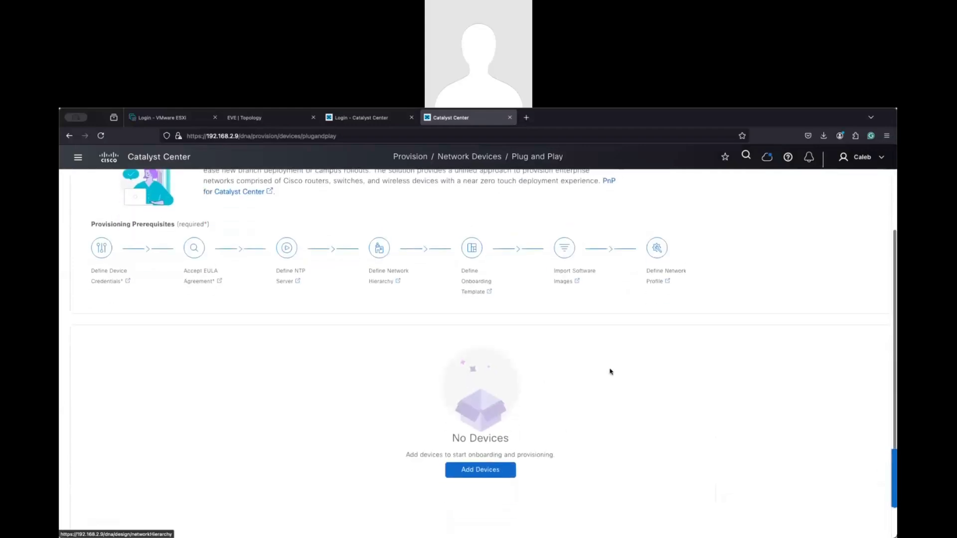
{"action": "left_click", "coordinate": [481, 471]}
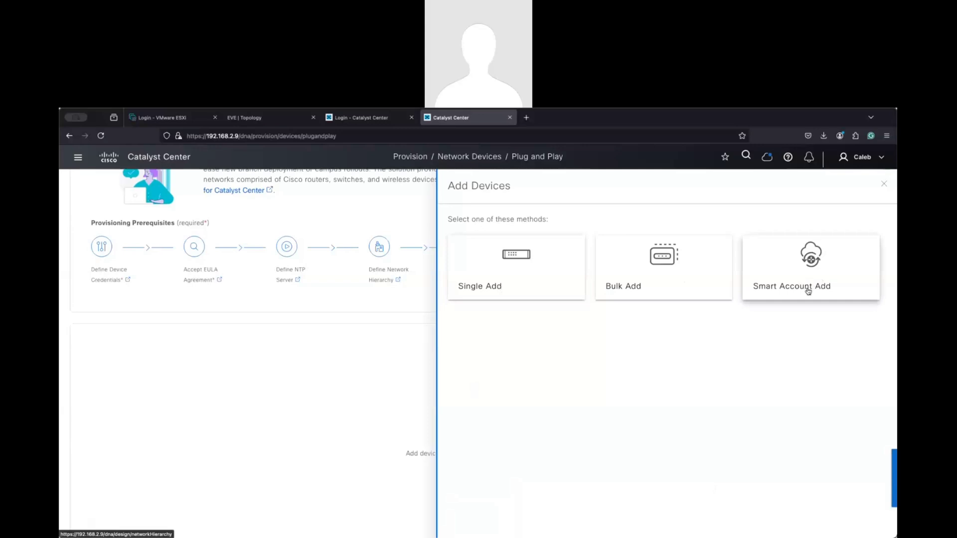
{"action": "left_click", "coordinate": [529, 291]}
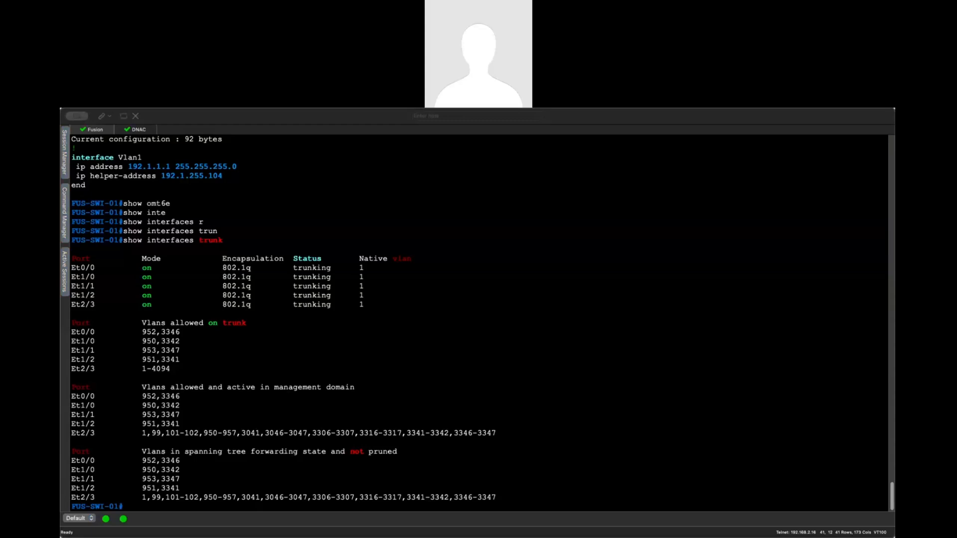
{"action": "key", "text": "super+Tab"}
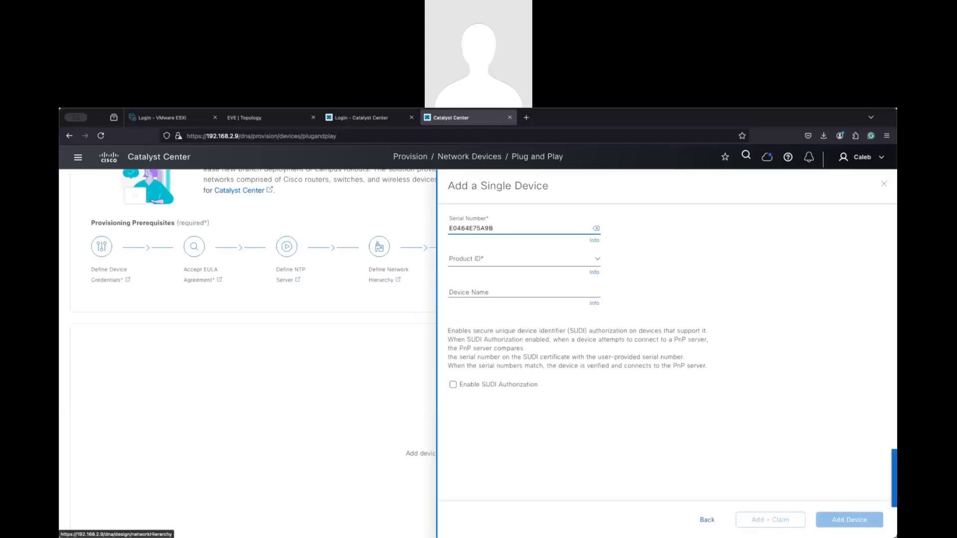
Step: Set the new device's product ID to C9KV-UADP-8P
{"action": "key", "text": "super+Tab"}
{"action": "left_click", "coordinate": [468, 262]}
{"action": "left_click", "coordinate": [493, 281]}
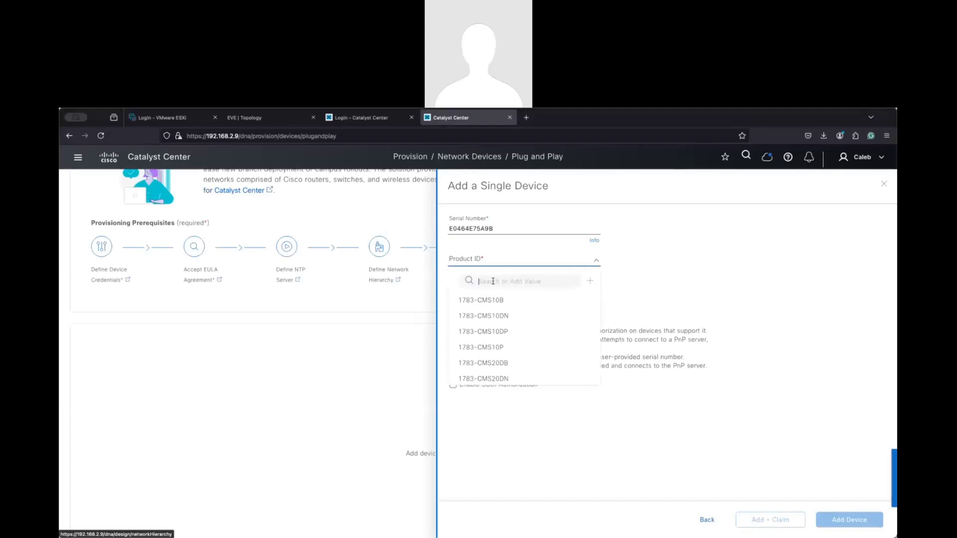
{"action": "key", "text": "ctrl+v"}
{"action": "left_click", "coordinate": [516, 301]}
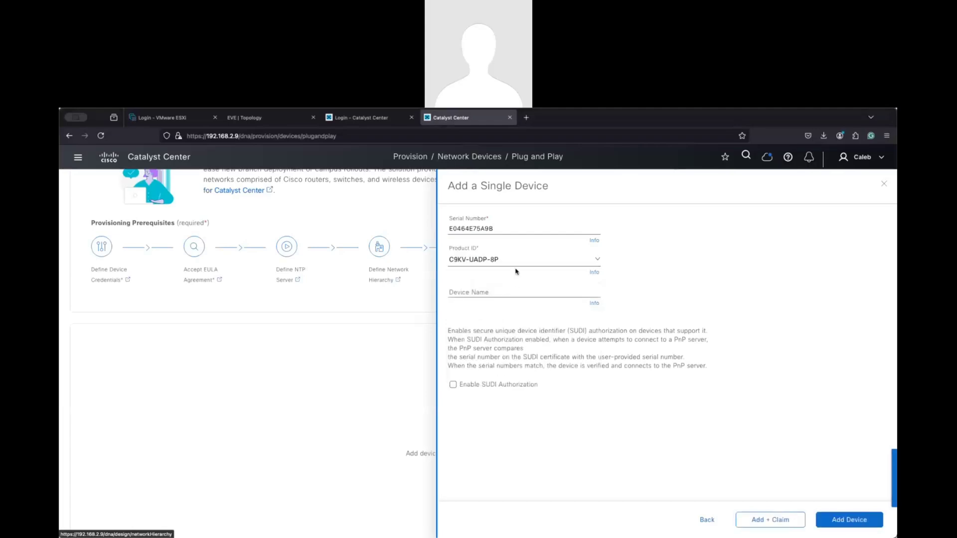
Step: Name the device BN2 and add it to the Plug and Play device list
{"action": "left_click", "coordinate": [493, 293]}
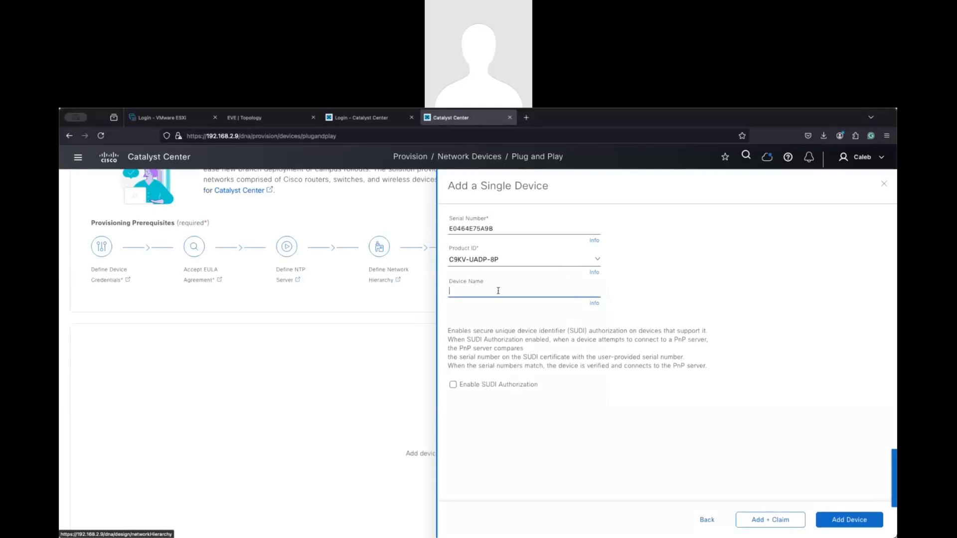
{"action": "type", "text": "BN2"}
{"action": "left_click", "coordinate": [249, 118]}
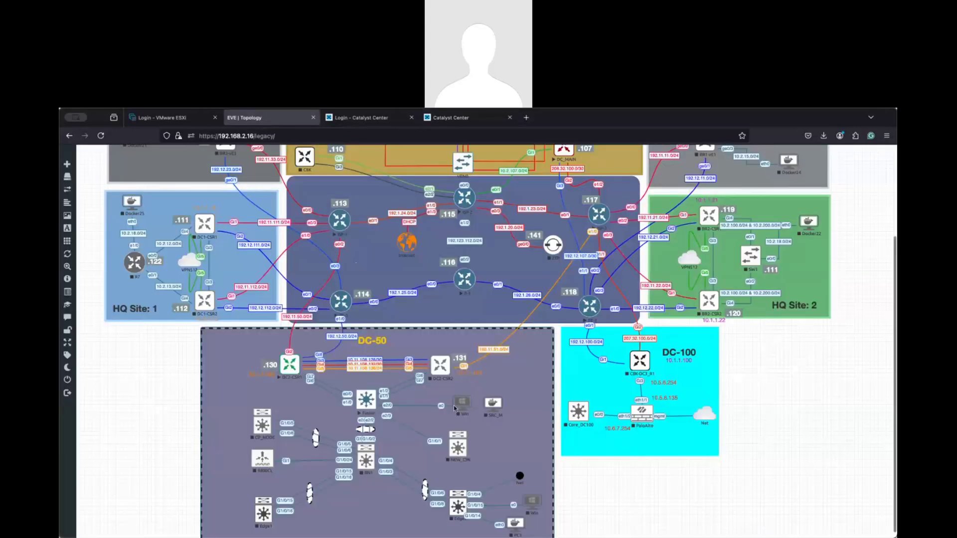
{"action": "left_click", "coordinate": [451, 117]}
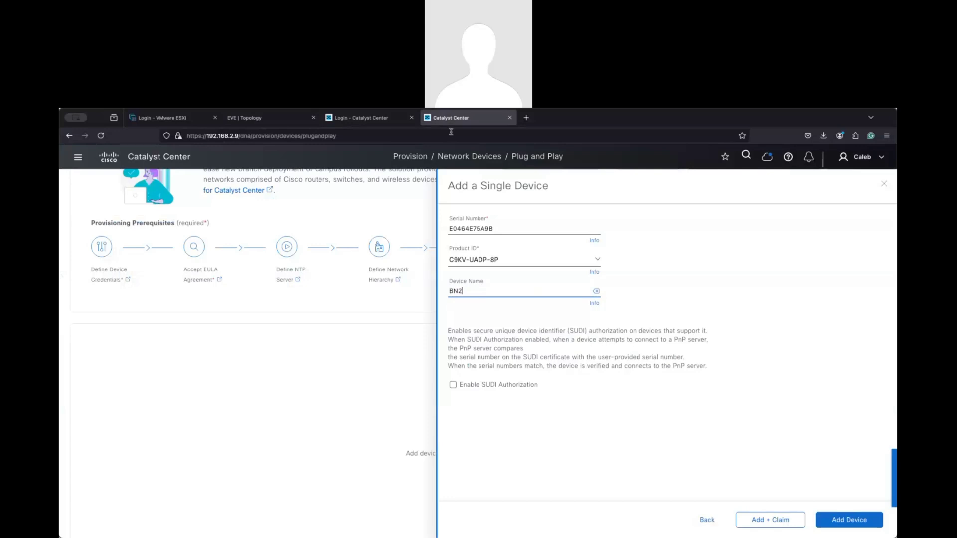
{"action": "left_click", "coordinate": [854, 523]}
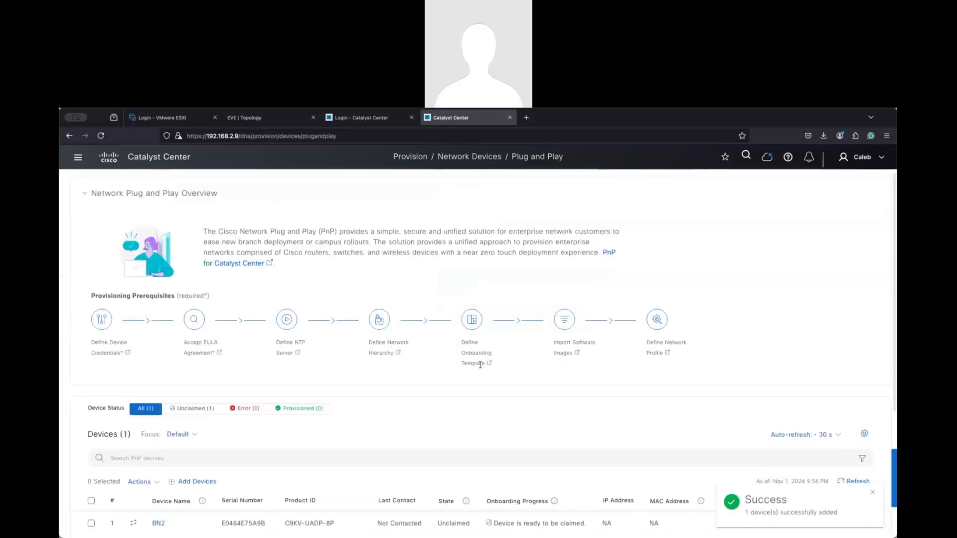
Step: Examine the serial number, product ID and IP address of BN2 in the Plug and Play device list
{"action": "scroll", "coordinate": [481, 366], "scroll_direction": "down", "scroll_amount": 3}
{"action": "scroll", "coordinate": [482, 369], "scroll_direction": "down", "scroll_amount": 1}
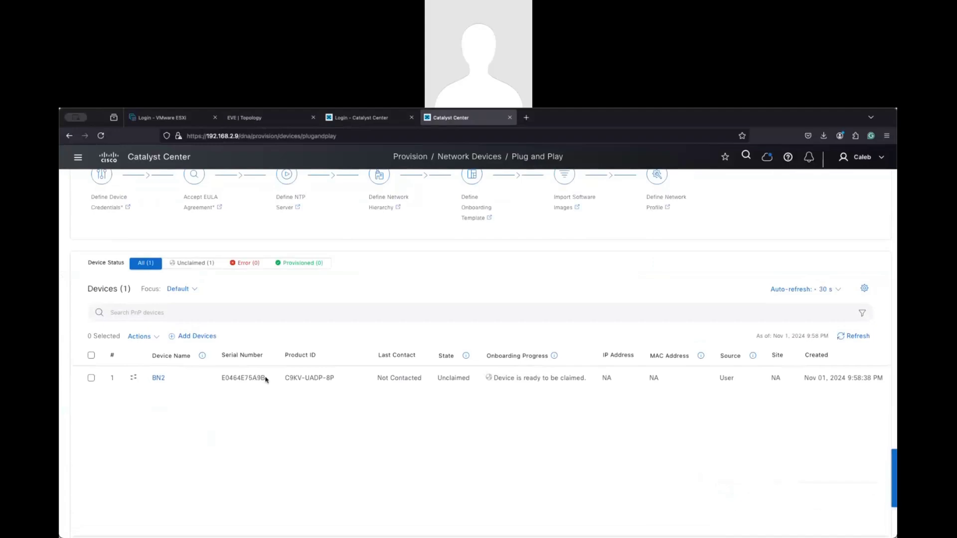
{"action": "left_click_drag", "start_coordinate": [268, 381], "coordinate": [221, 378]}
{"action": "left_click_drag", "start_coordinate": [326, 378], "coordinate": [305, 378]}
{"action": "double_click", "coordinate": [605, 378]}
Step: Start the NEW_C9K node in the DC-50 topology and open its console to follow the boot, checking BN2 in Catalyst Center meanwhile
{"action": "key", "text": "ctrl+shift+Tab"}
{"action": "key", "text": "ctrl+shift+Tab"}
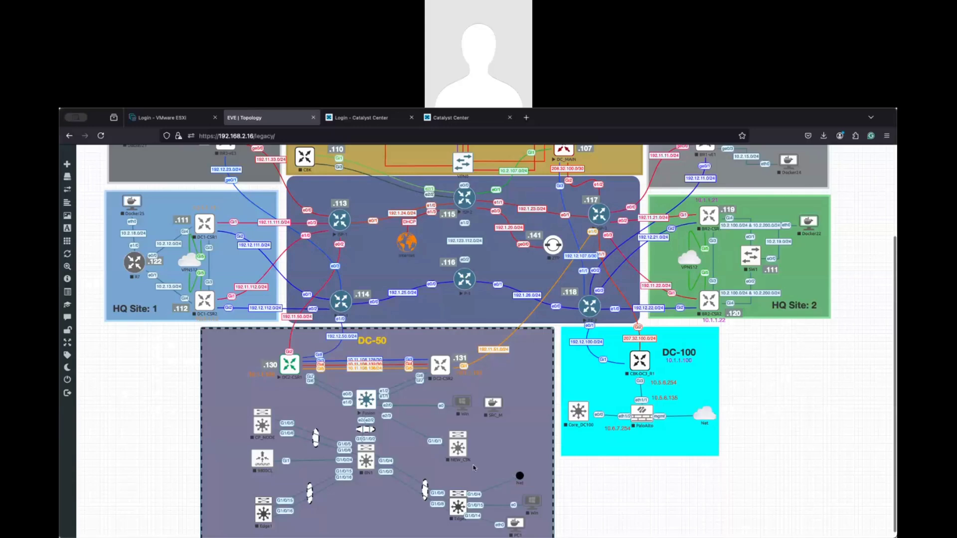
{"action": "left_click", "coordinate": [461, 451]}
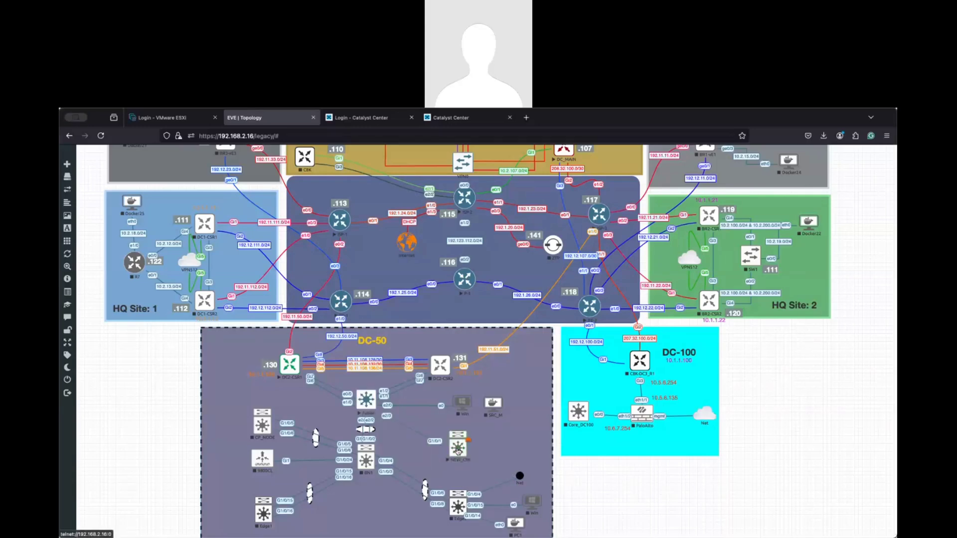
{"action": "left_click", "coordinate": [458, 452]}
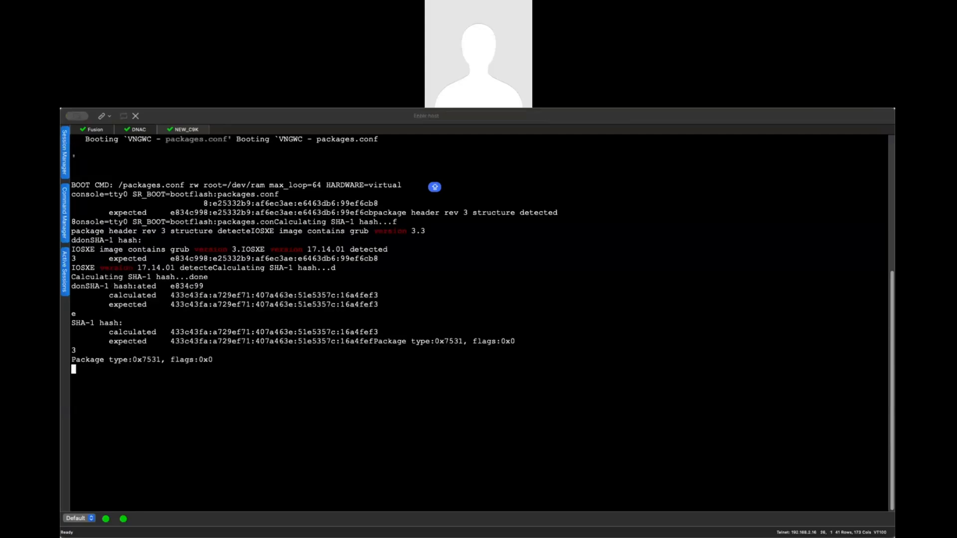
{"action": "key", "text": "super+Tab"}
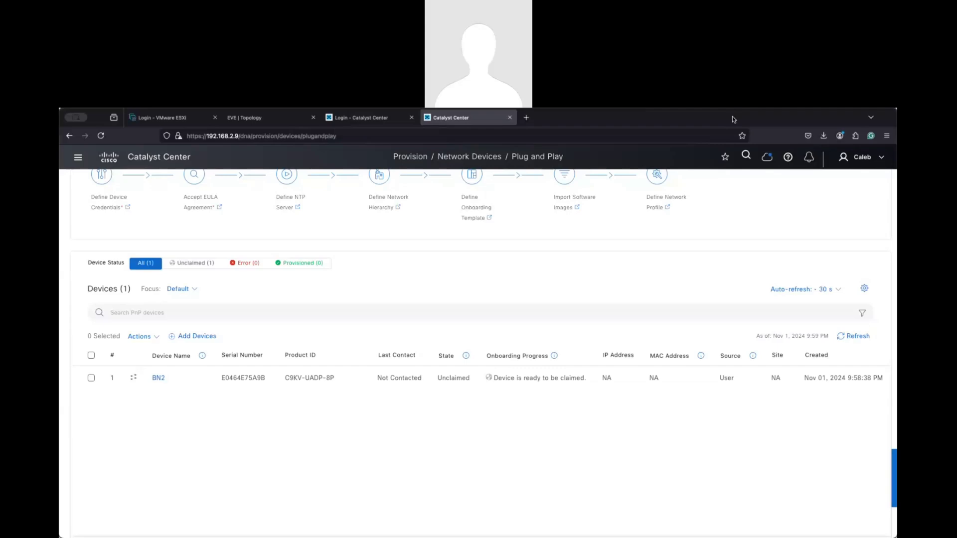
{"action": "key", "text": "super+Tab"}
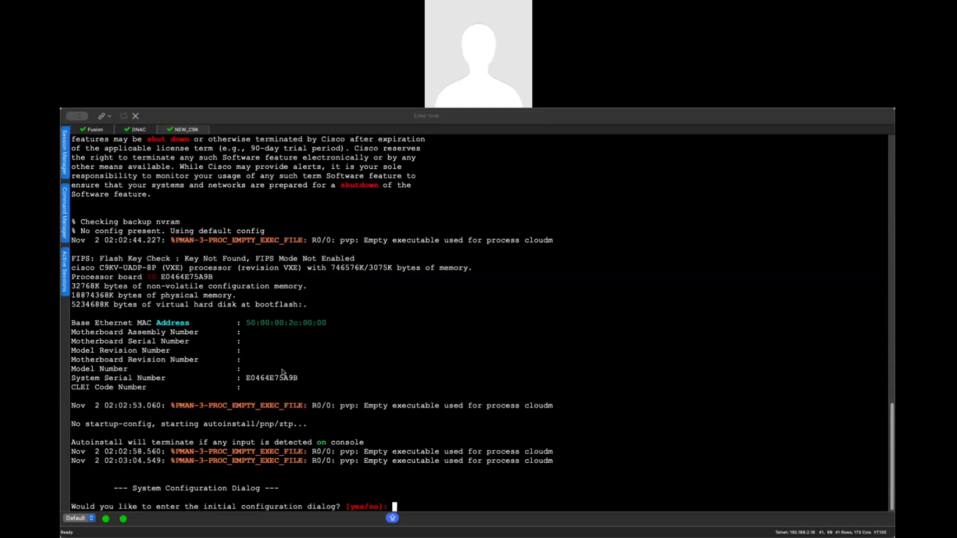
Step: Examine the system serial number in the NEW_C9K console and compare it with BN2's entry in the Catalyst Center Plug and Play list
{"action": "left_click_drag", "start_coordinate": [298, 379], "coordinate": [134, 381]}
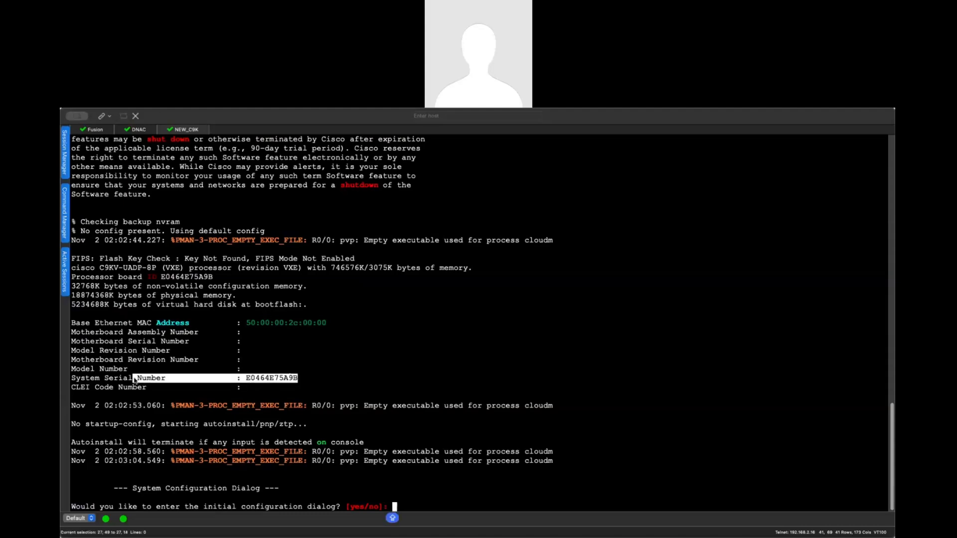
{"action": "left_click", "coordinate": [316, 375]}
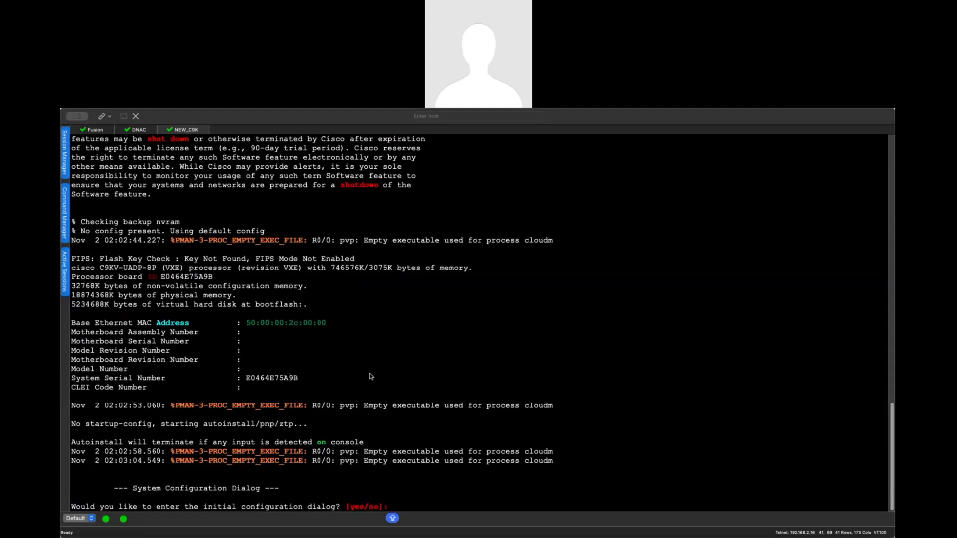
{"action": "key", "text": "super+Tab"}
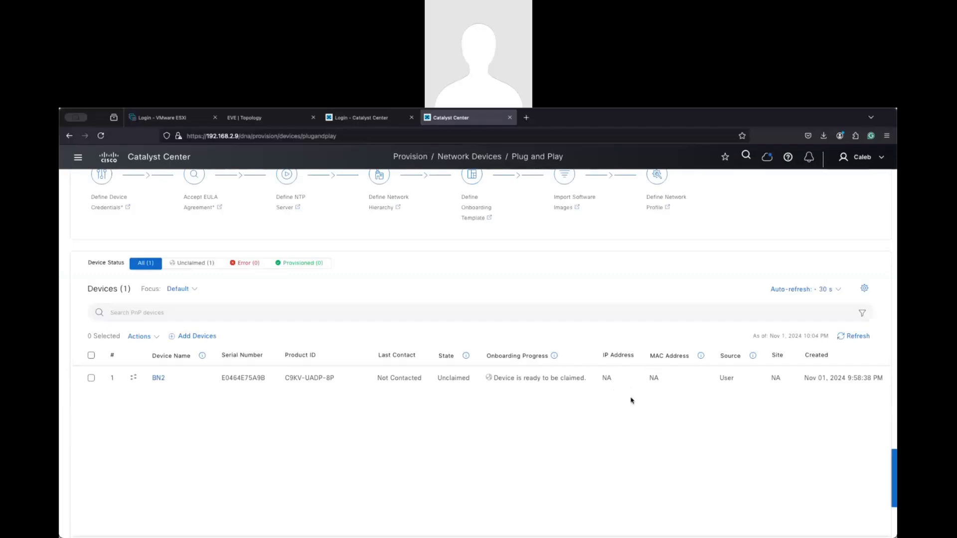
{"action": "key", "text": "super+Tab"}
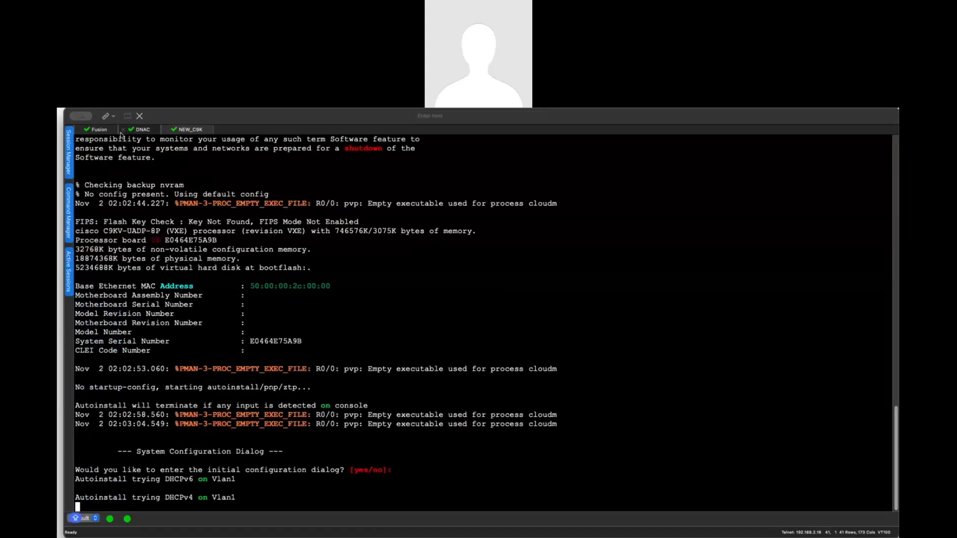
Step: In the Fusion console session, enable DHCP server packet debugging on FUS-SWI-01 with debug ip dhcp server packet, consulting the command help for options
{"action": "left_click", "coordinate": [100, 130]}
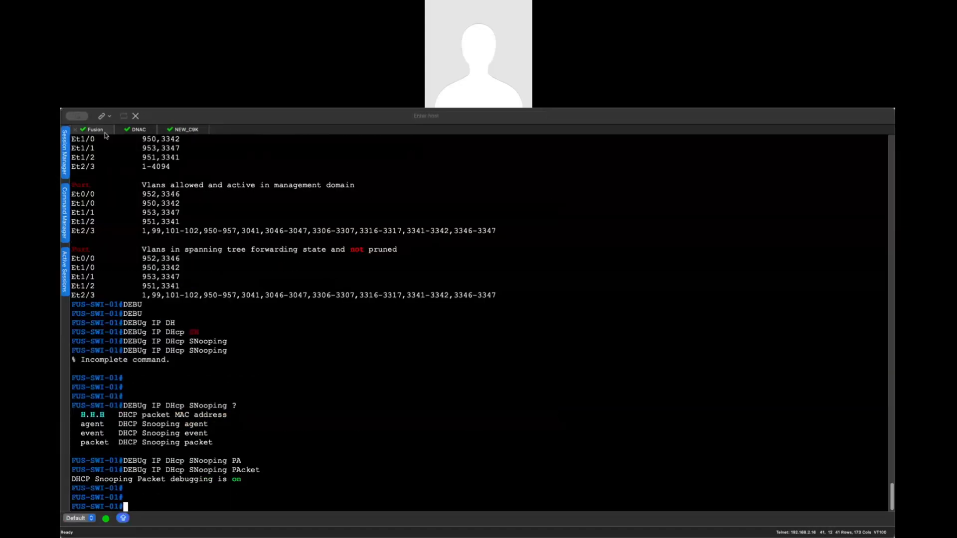
{"action": "left_click", "coordinate": [177, 133]}
{"action": "type", "text": "DEBU"}
{"action": "key", "text": "Tab"}
{"action": "type", "text": "IP DH"}
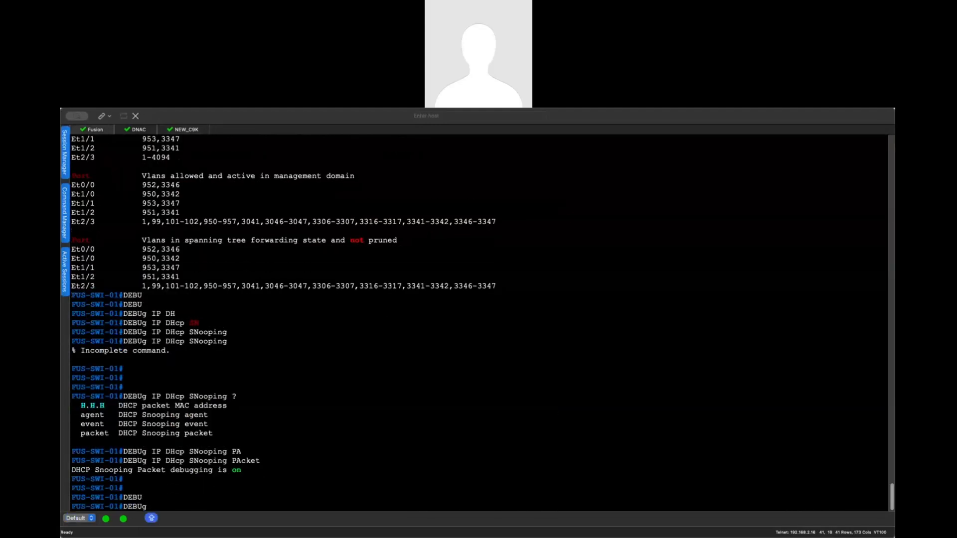
{"action": "key", "text": "Tab"}
{"action": "key", "text": "Tab"}
{"action": "type", "text": "?"}
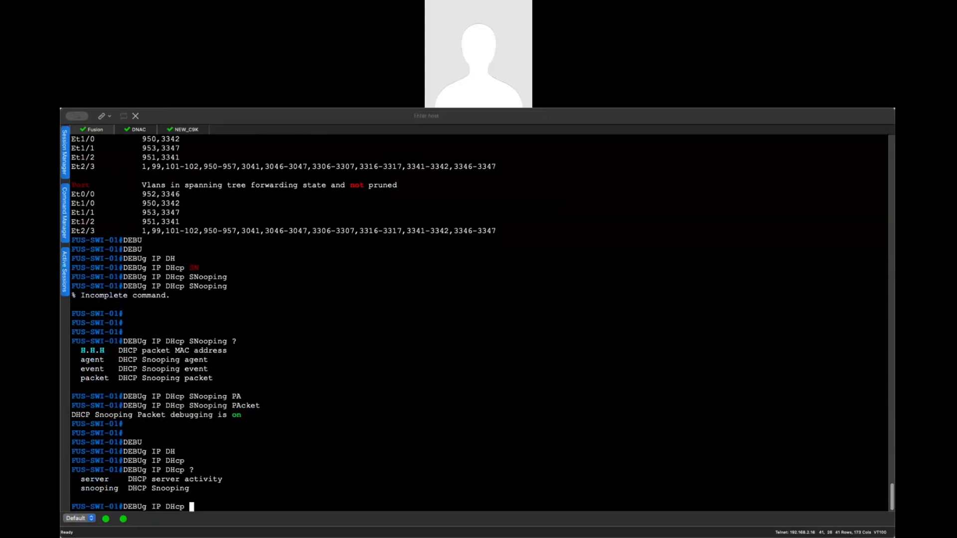
{"action": "type", "text": "se"}
{"action": "key", "text": "Tab"}
{"action": "type", "text": "?"}
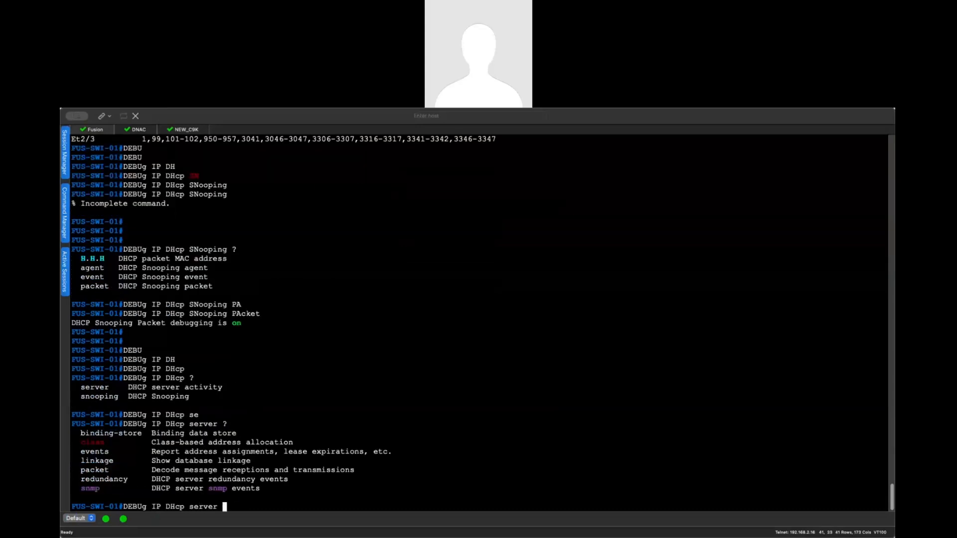
{"action": "type", "text": "pa"}
{"action": "key", "text": "Tab"}
{"action": "key", "text": "Tab"}
{"action": "key", "text": "Return"}
{"action": "key", "text": "Return"}
{"action": "key", "text": "Return"}
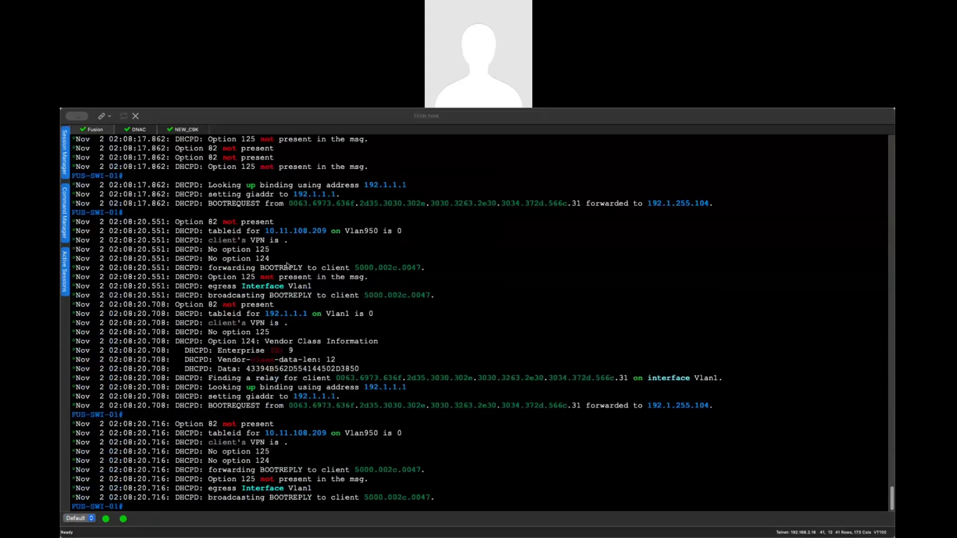
Step: Examine the DHCP address and PnP discovery messages in the NEW_C9K console alongside the DHCP debug output on Fusion
{"action": "left_click", "coordinate": [179, 130]}
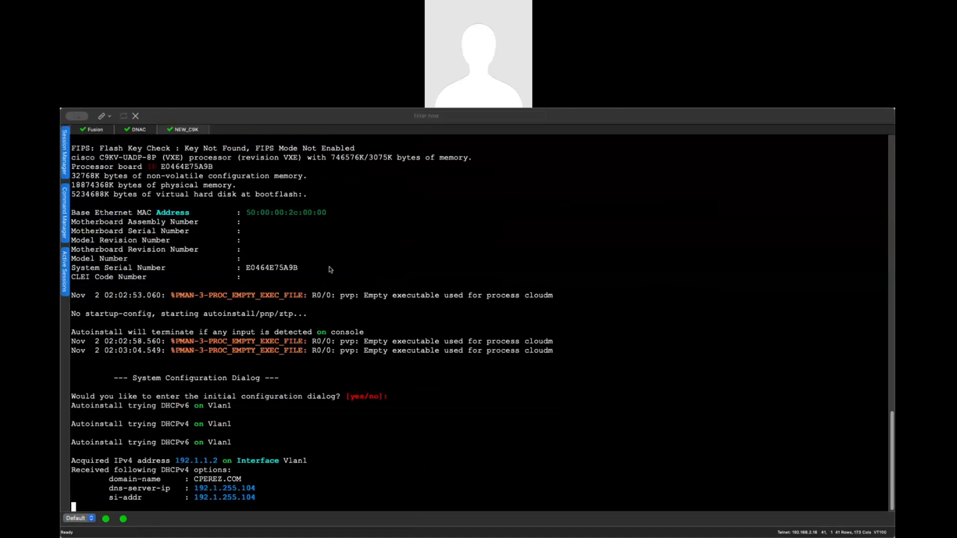
{"action": "left_click_drag", "start_coordinate": [223, 462], "coordinate": [166, 462]}
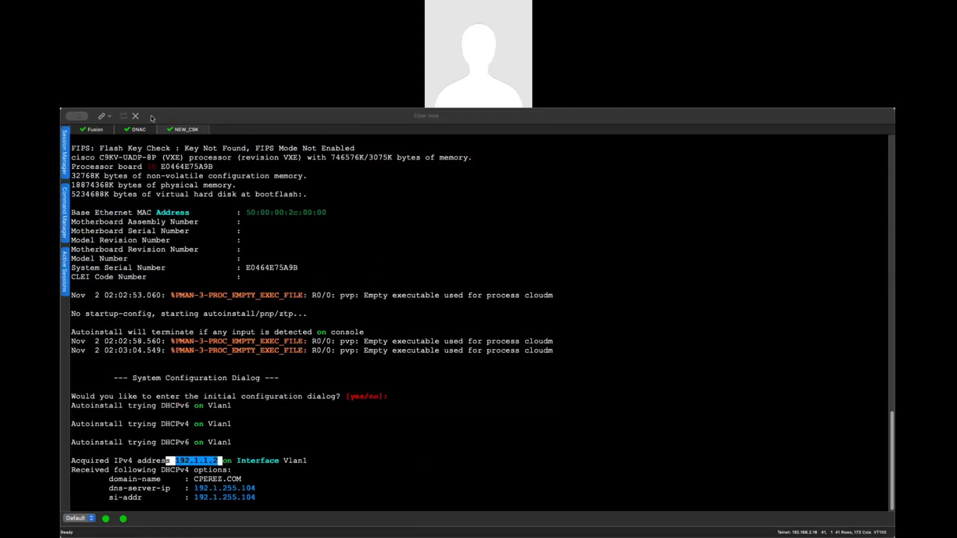
{"action": "left_click", "coordinate": [142, 130]}
{"action": "left_click", "coordinate": [95, 130]}
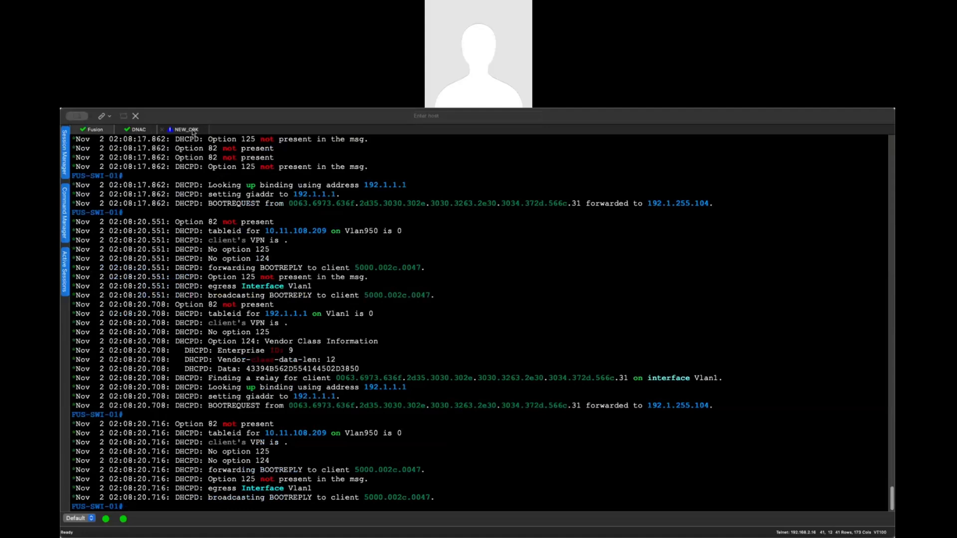
{"action": "key", "text": "ctrl+Tab"}
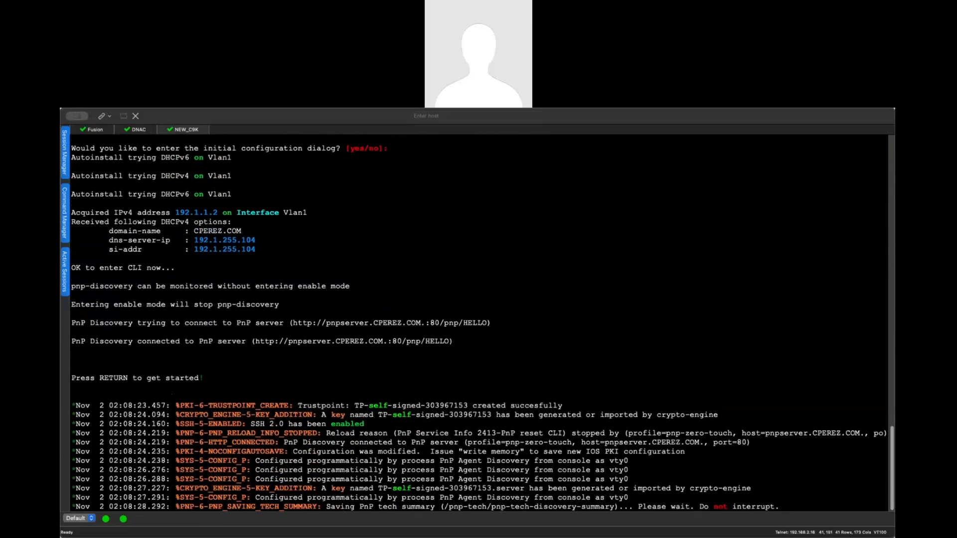
Step: Switch to Catalyst Center, check BN2's onboarding progress and select the device in the Plug and Play list
{"action": "key", "text": "super+Tab"}
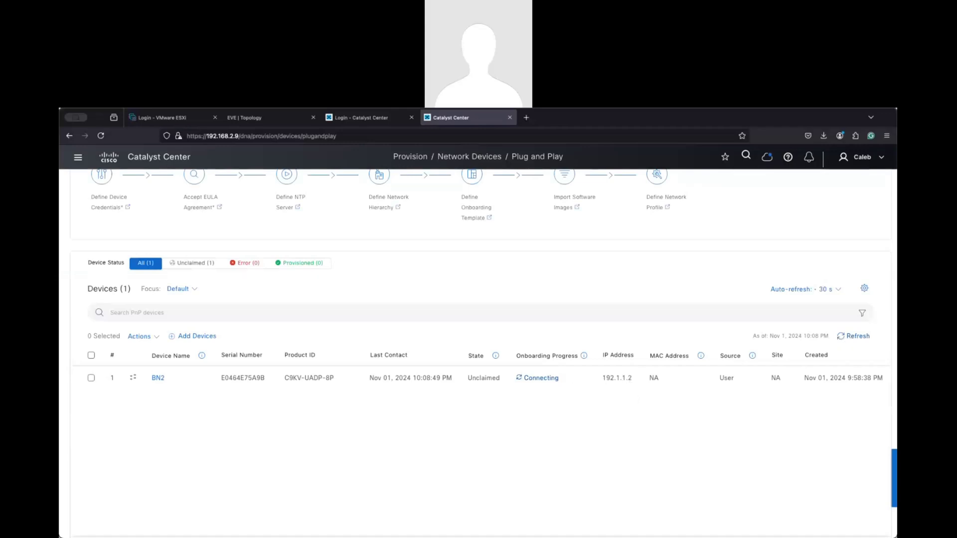
{"action": "key", "text": "super+Tab"}
{"action": "left_click", "coordinate": [91, 378]}
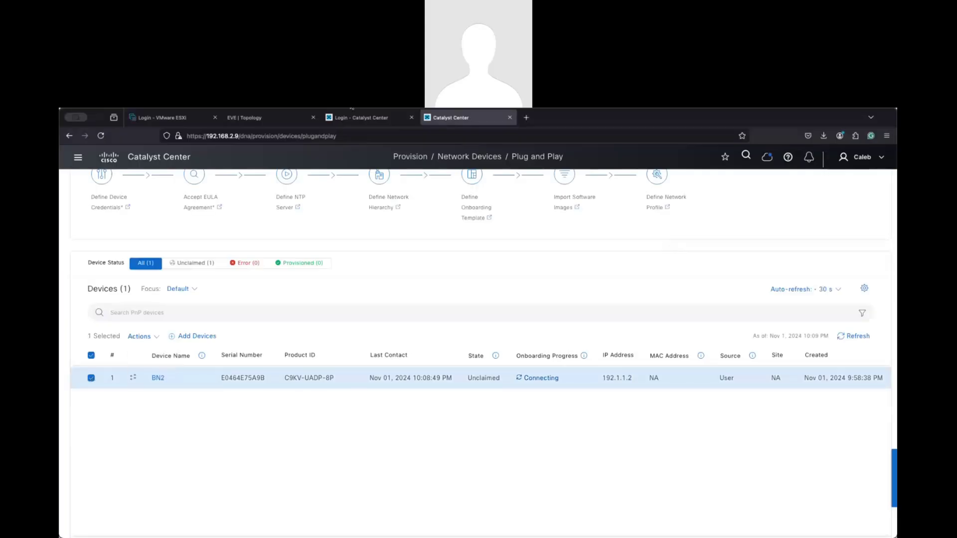
Step: Review the PNP Cat9kv CLI template, examining its variables and its loopback, trunk, default route, VLAN 101 and SSH commands
{"action": "left_click", "coordinate": [354, 117]}
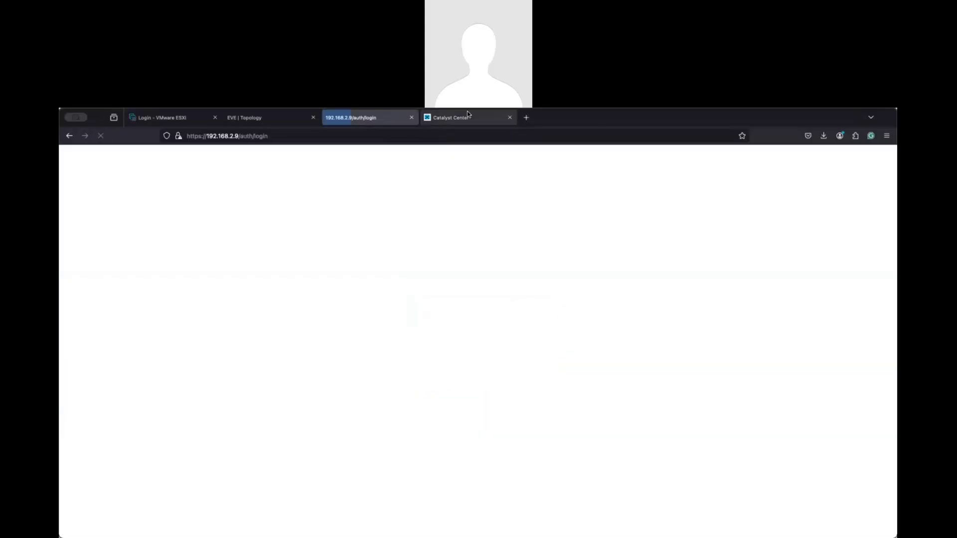
{"action": "left_click", "coordinate": [467, 117]}
{"action": "left_click", "coordinate": [116, 201]}
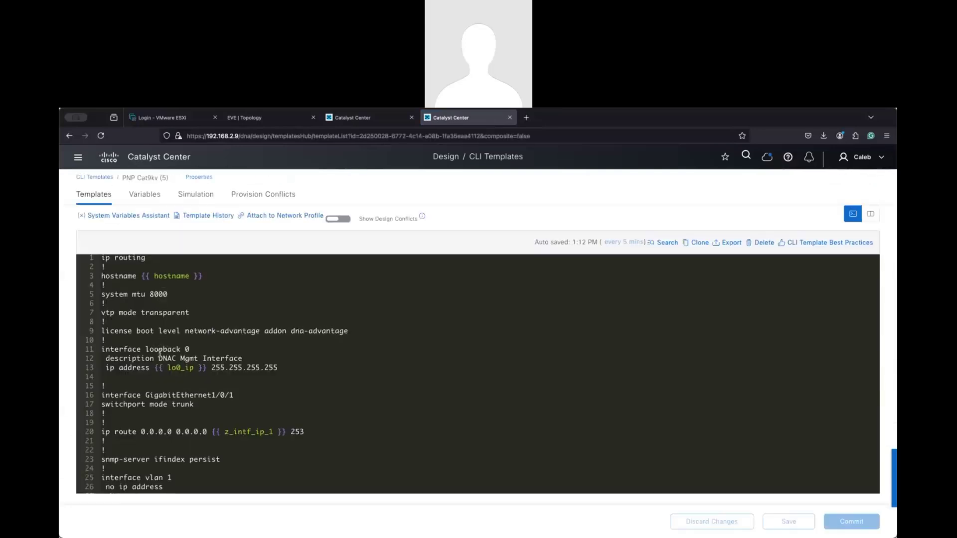
{"action": "scroll", "coordinate": [218, 350], "scroll_direction": "down", "scroll_amount": 1}
{"action": "scroll", "coordinate": [209, 353], "scroll_direction": "down", "scroll_amount": 4}
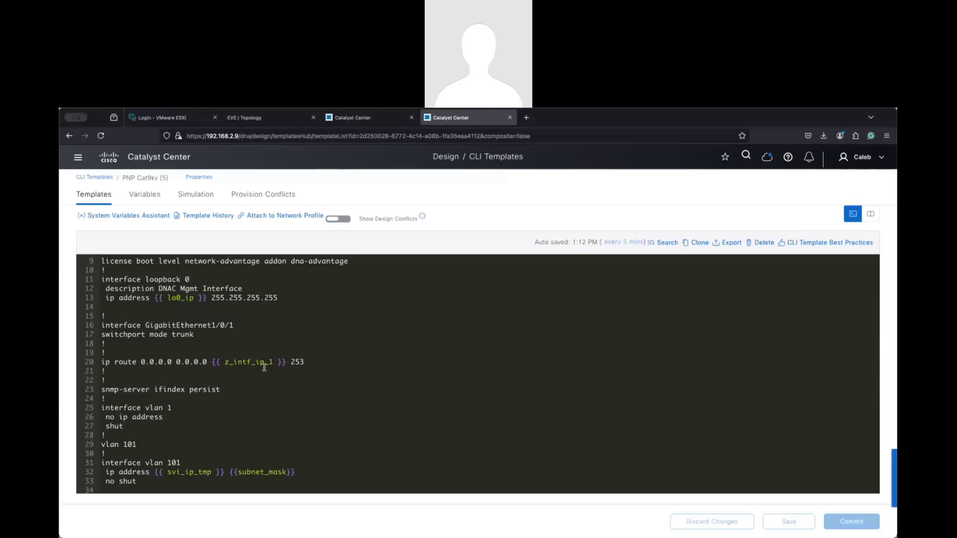
{"action": "scroll", "coordinate": [264, 368], "scroll_direction": "down", "scroll_amount": 3}
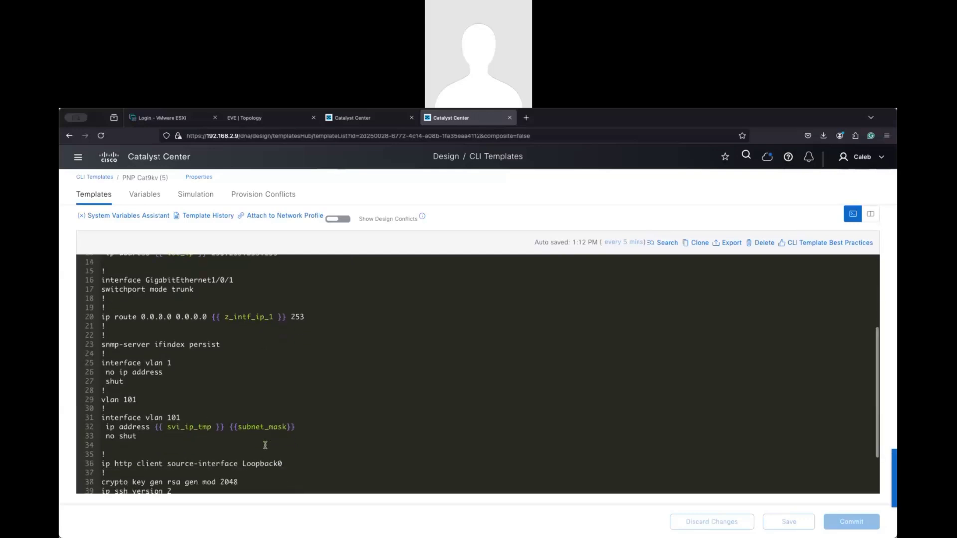
{"action": "scroll", "coordinate": [265, 445], "scroll_direction": "down", "scroll_amount": 3}
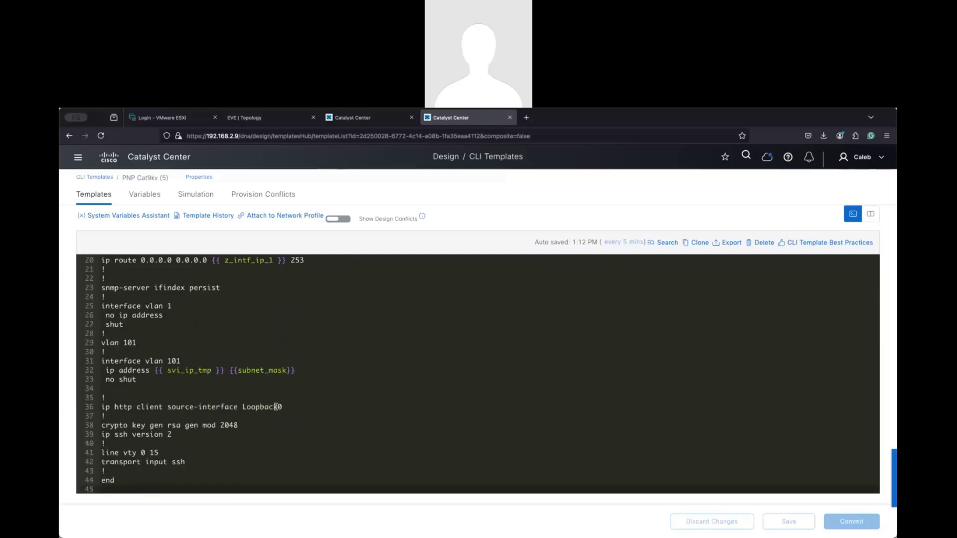
{"action": "scroll", "coordinate": [321, 394], "scroll_direction": "up", "scroll_amount": 10}
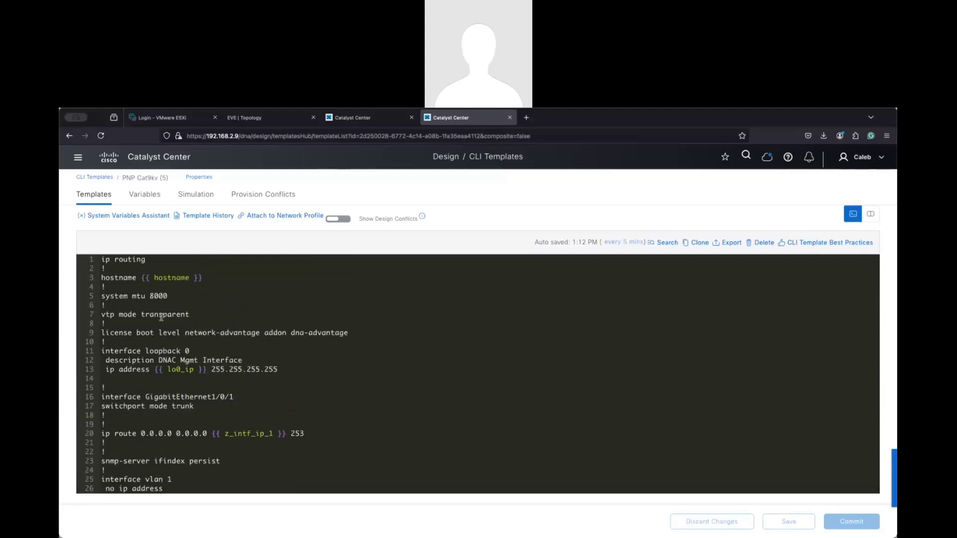
{"action": "scroll", "coordinate": [259, 381], "scroll_direction": "down", "scroll_amount": 1}
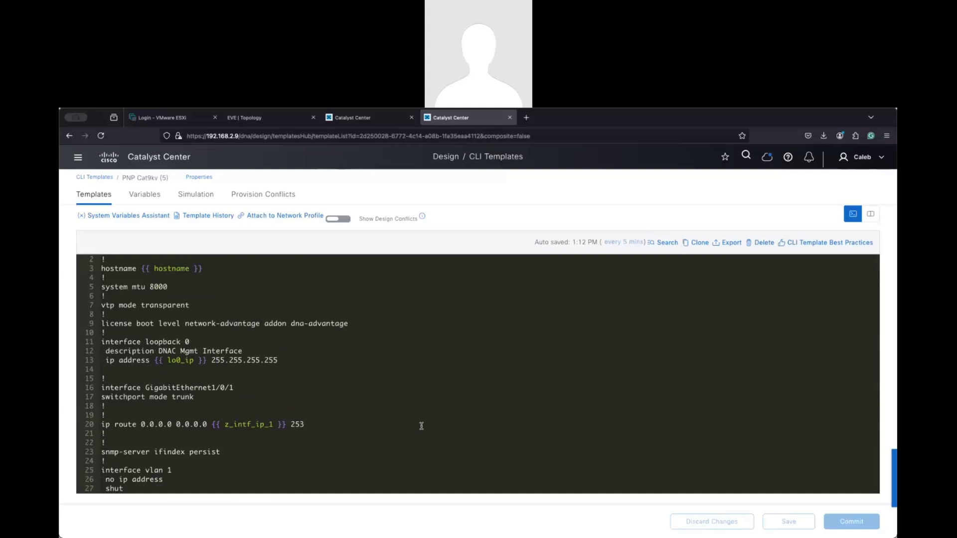
Step: Claim BN2 from the Plug and Play device list and assign it to the site Global/US/FL/Miami/Brickell
{"action": "left_click", "coordinate": [352, 120]}
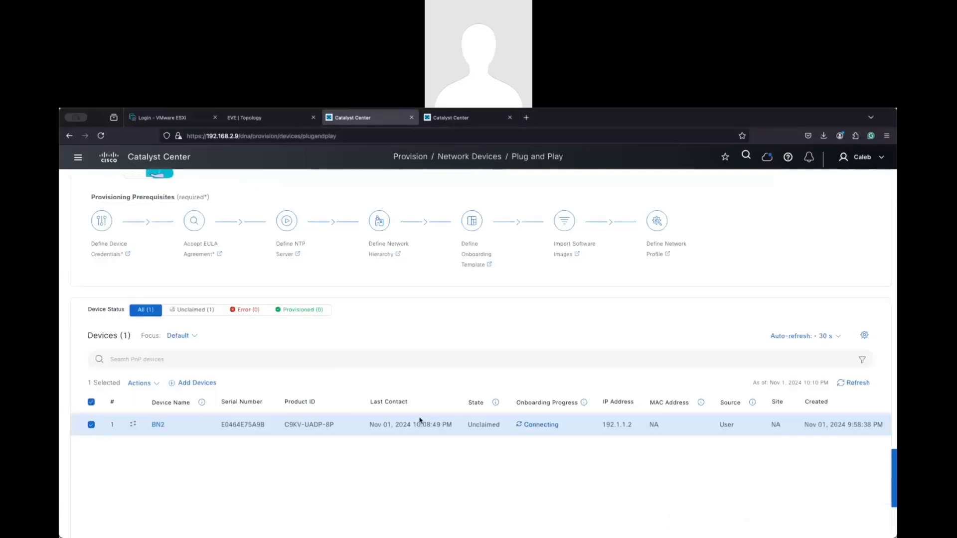
{"action": "left_click", "coordinate": [152, 383]}
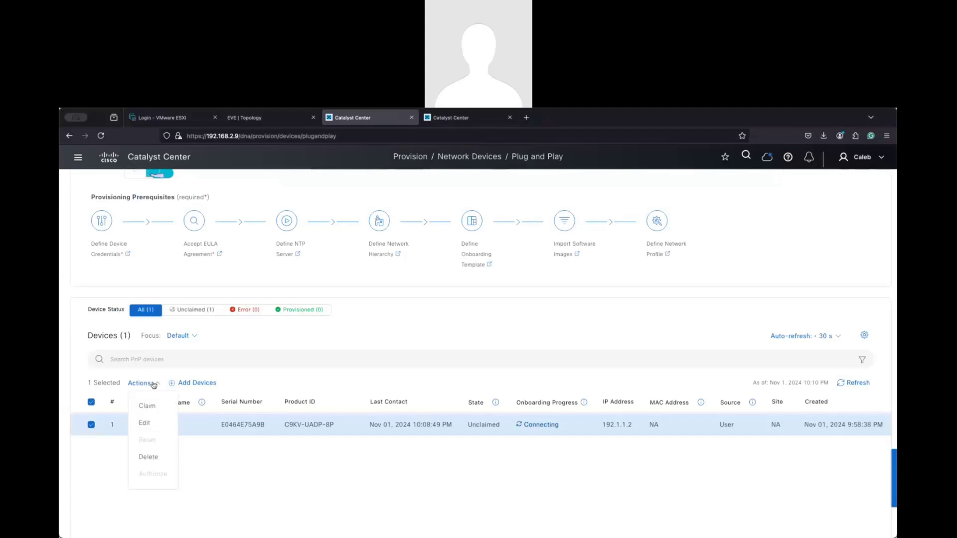
{"action": "left_click", "coordinate": [153, 410]}
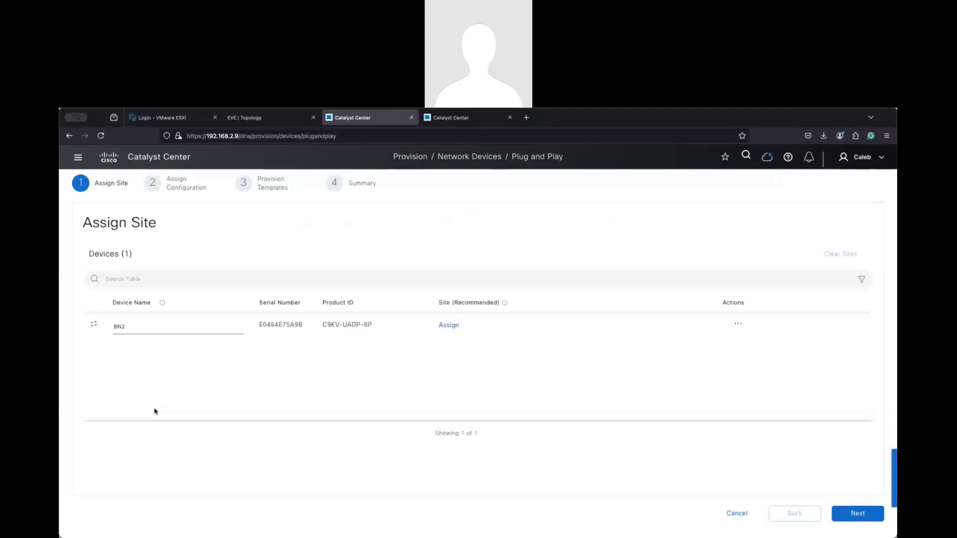
{"action": "left_click", "coordinate": [451, 352]}
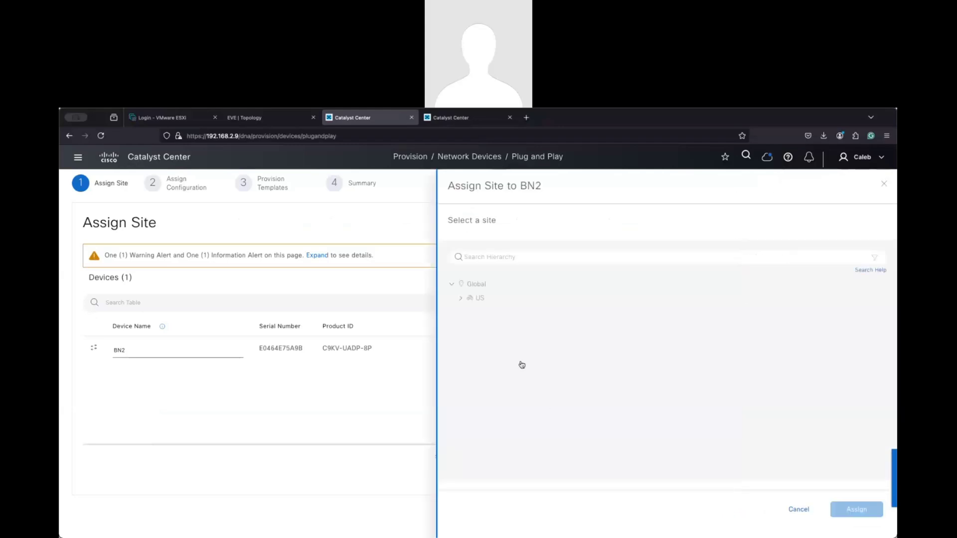
{"action": "left_click", "coordinate": [460, 300]}
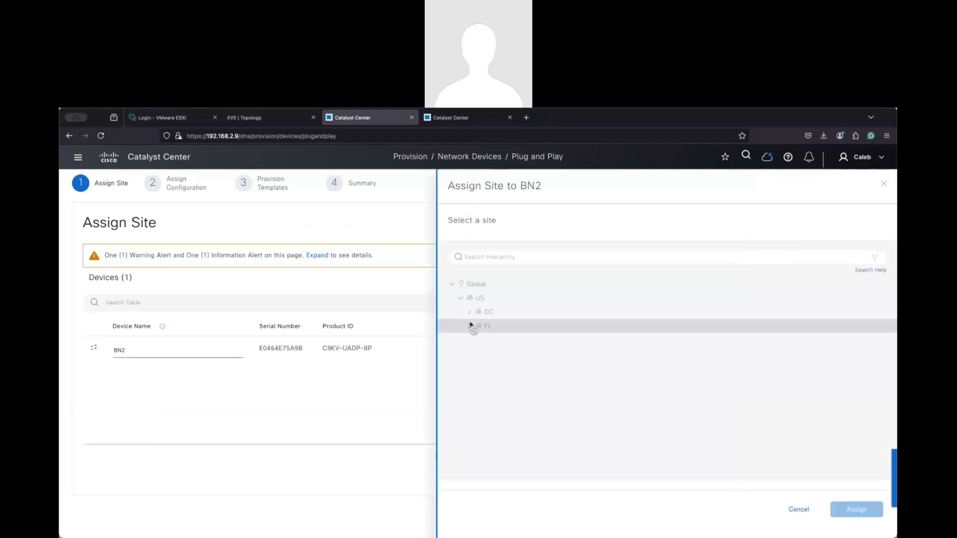
{"action": "left_click", "coordinate": [470, 327]}
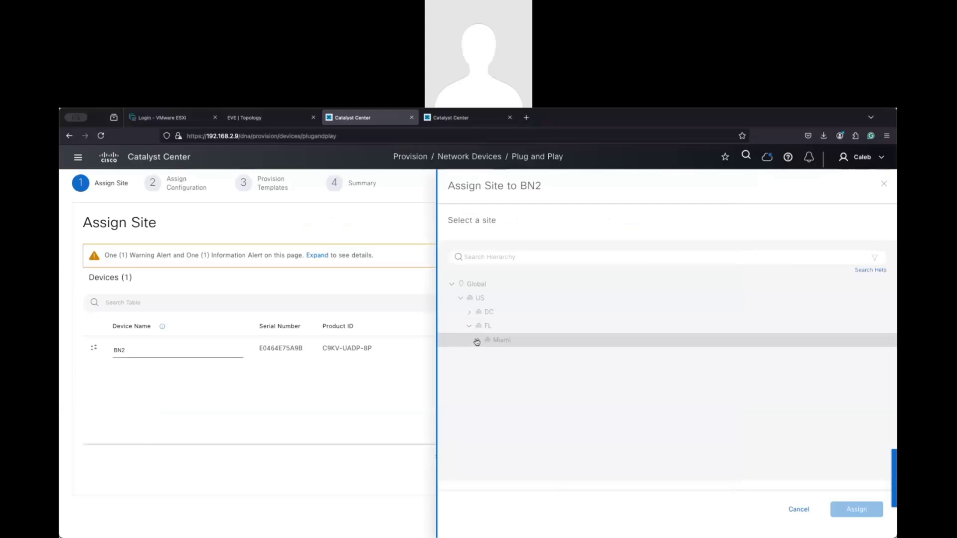
{"action": "left_click", "coordinate": [480, 342]}
{"action": "left_click", "coordinate": [513, 359]}
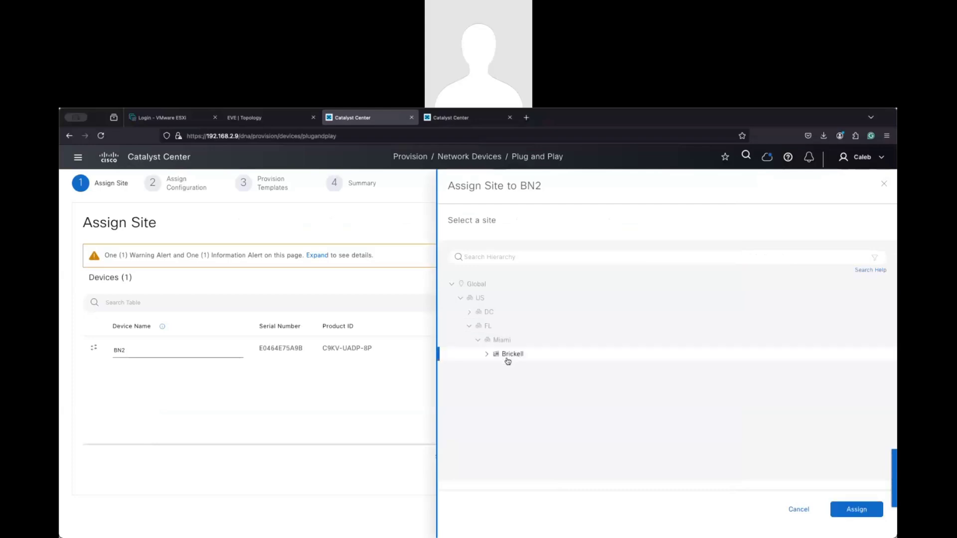
{"action": "left_click", "coordinate": [856, 509]}
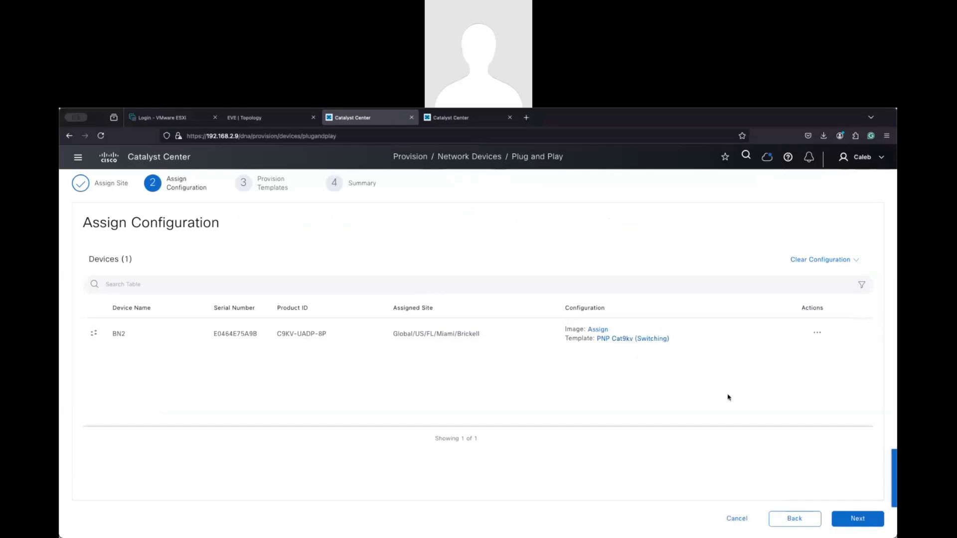
Step: Keep the PNP Cat9kv template for BN2 and set its hostname to BN2 and its loopback IP to 10.11.108.236
{"action": "left_click", "coordinate": [851, 517]}
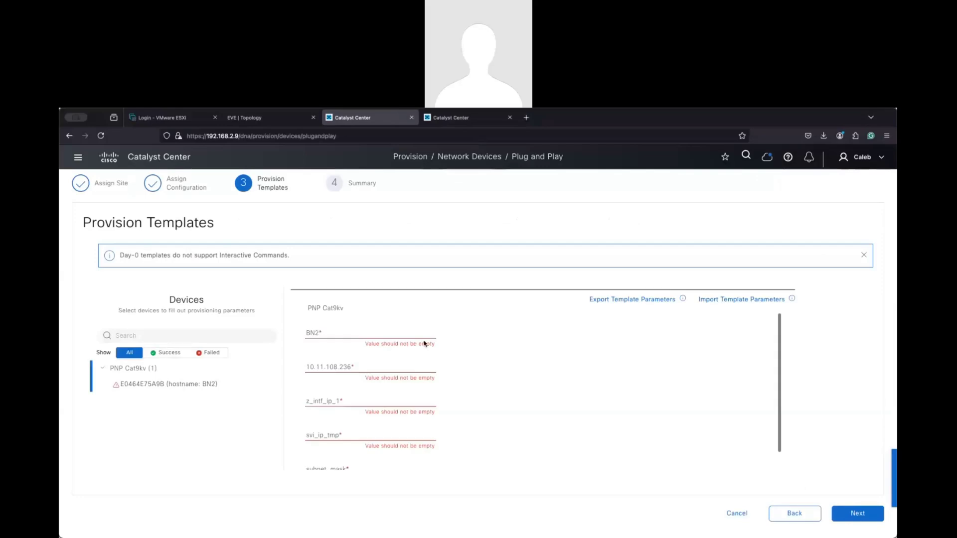
{"action": "left_click", "coordinate": [357, 332]}
{"action": "type", "text": "BN2"}
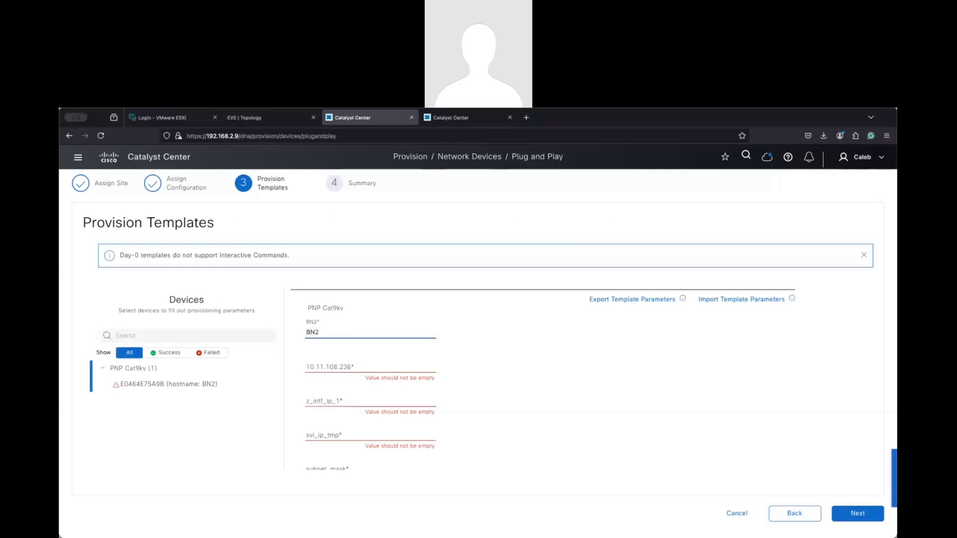
{"action": "key", "text": "Tab"}
{"action": "type", "text": "10.11.108."}
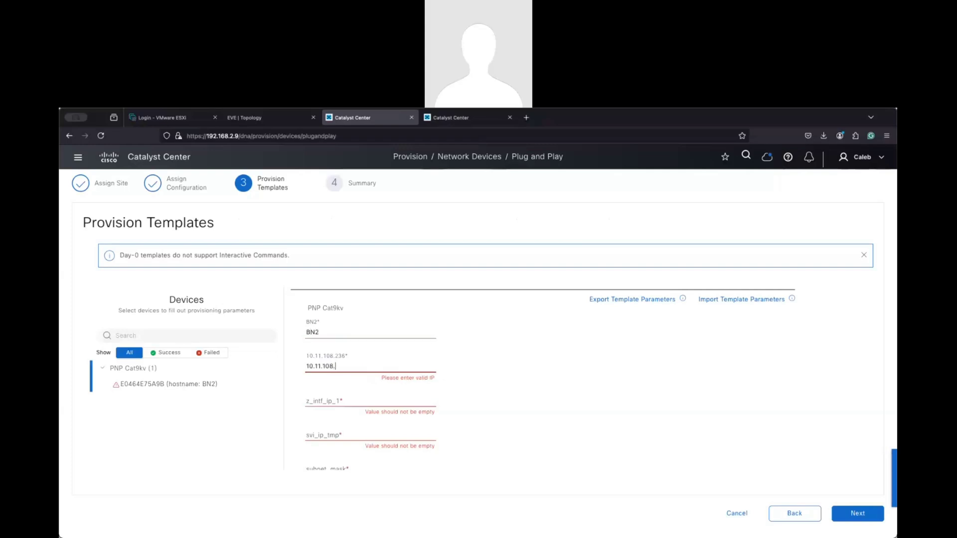
{"action": "type", "text": "236"}
Step: Switch to the Fusion switch terminal session and run SHOW IP INTErface BRIef | EX UNA
{"action": "key", "text": "super+Tab"}
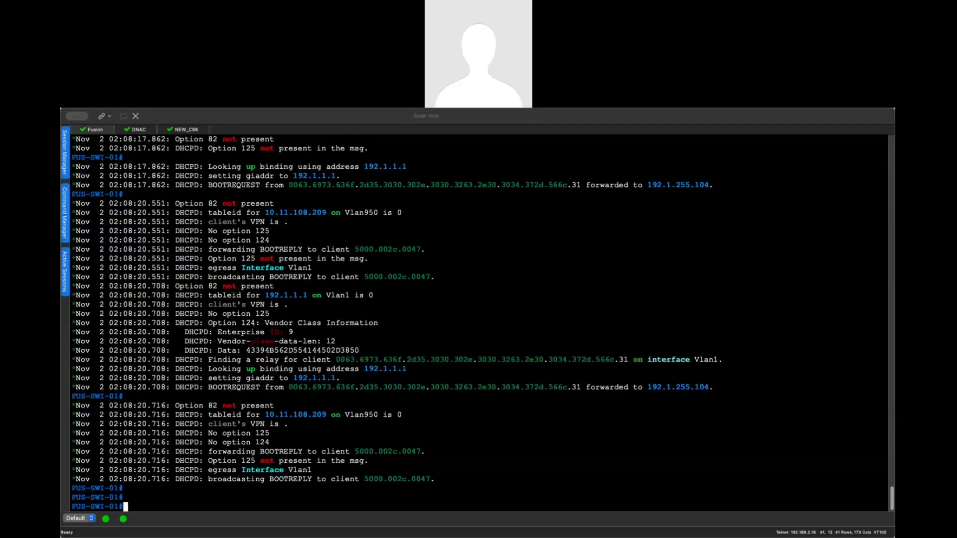
{"action": "type", "text": "SHOW IP INTE"}
{"action": "key", "text": "Tab"}
{"action": "type", "text": "BR"}
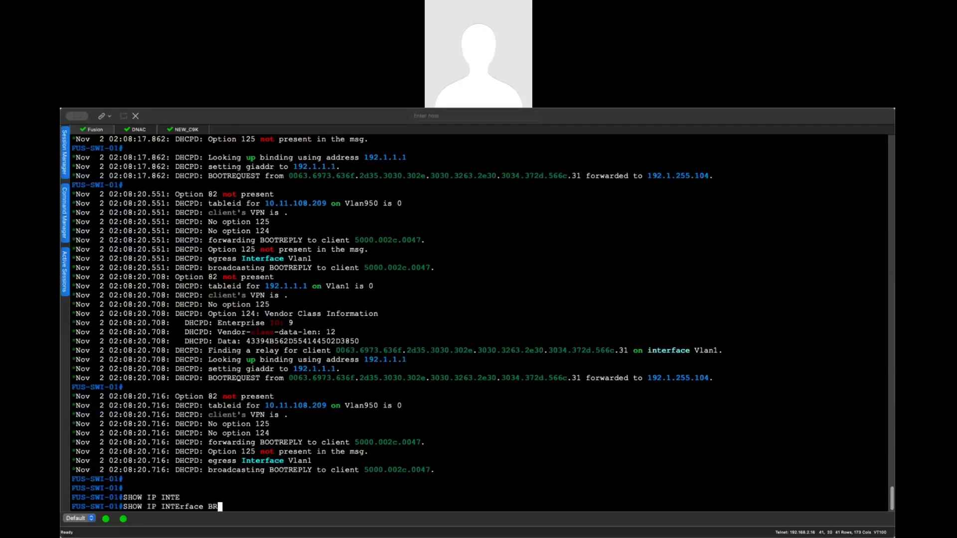
{"action": "type", "text": "I"}
{"action": "key", "text": "Tab"}
{"action": "type", "text": "| EX UNA"}
{"action": "key", "text": "Return"}
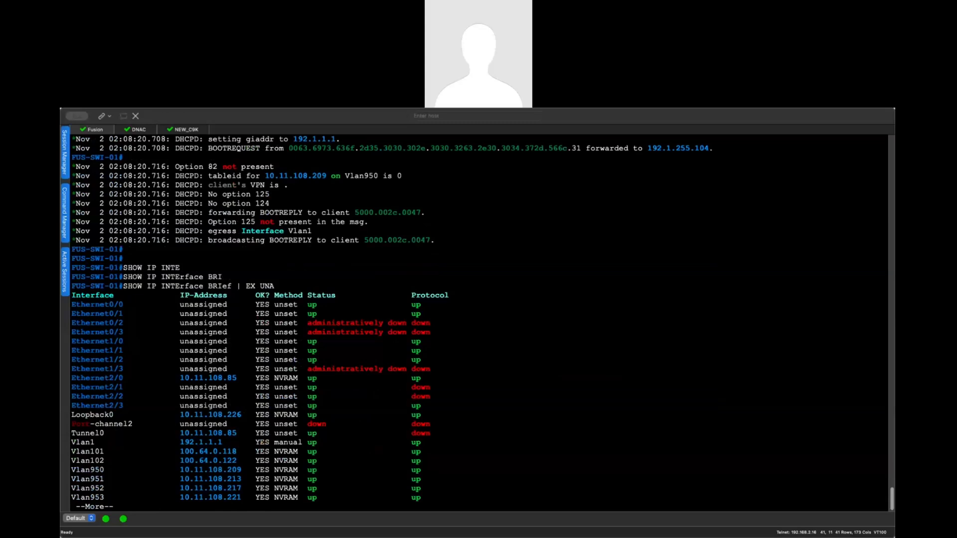
Step: Quit the paged output and rerun the interface brief command with the exclude filter in lowercase as una
{"action": "key", "text": "q"}
{"action": "key", "text": "Up"}
{"action": "key", "text": "BackSpace"}
{"action": "key", "text": "BackSpace"}
{"action": "key", "text": "BackSpace"}
{"action": "type", "text": "una"}
{"action": "key", "text": "Return"}
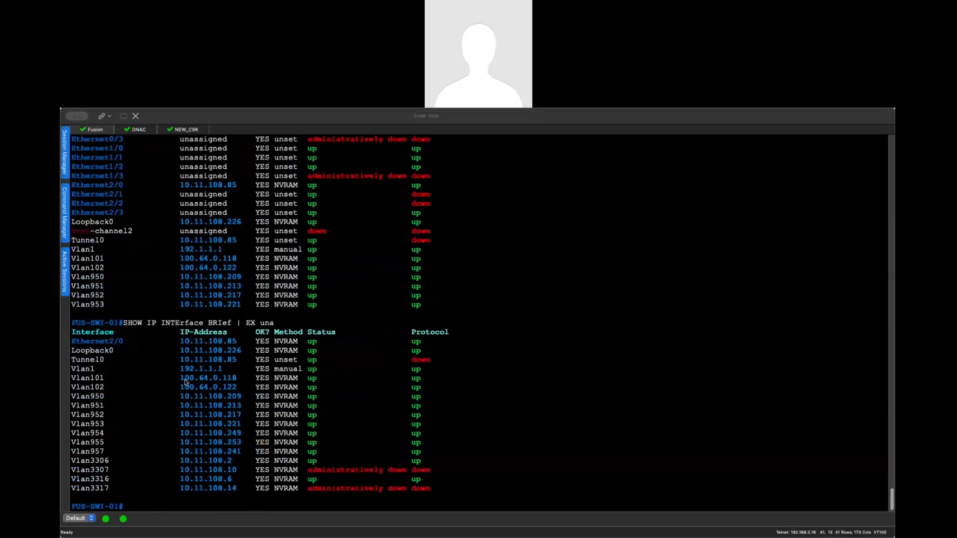
Step: Copy the Vlan101 IP address 100.64.0.118 from the Fusion switch and use it as z_intf_ip_1 in BN2's template in Catalyst Center
{"action": "left_click_drag", "start_coordinate": [184, 382], "coordinate": [227, 382]}
{"action": "double_click", "coordinate": [181, 381]}
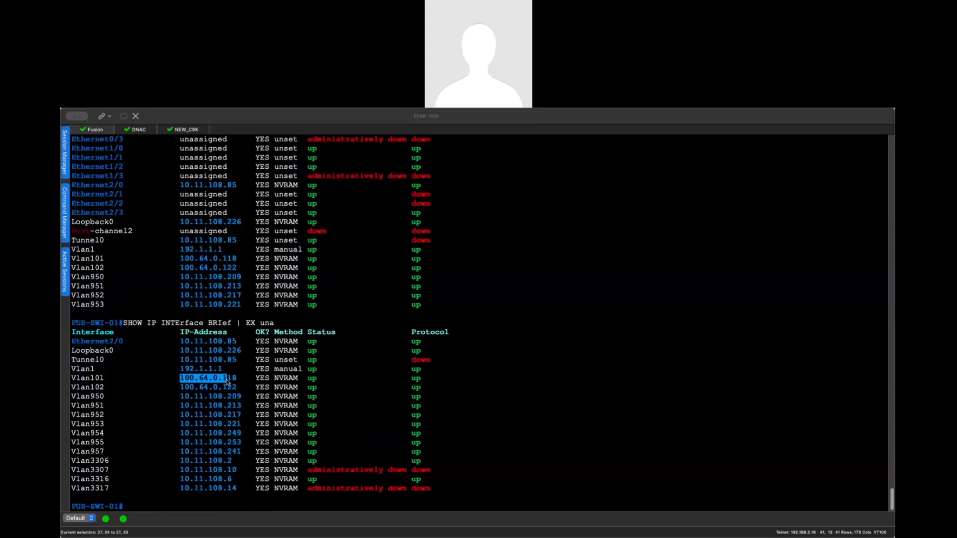
{"action": "right_click", "coordinate": [237, 382]}
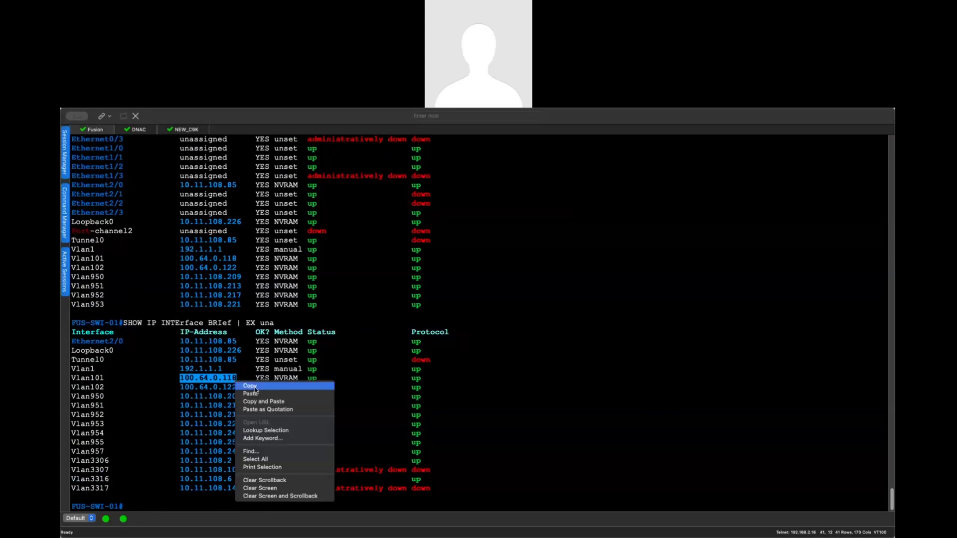
{"action": "left_click", "coordinate": [251, 385]}
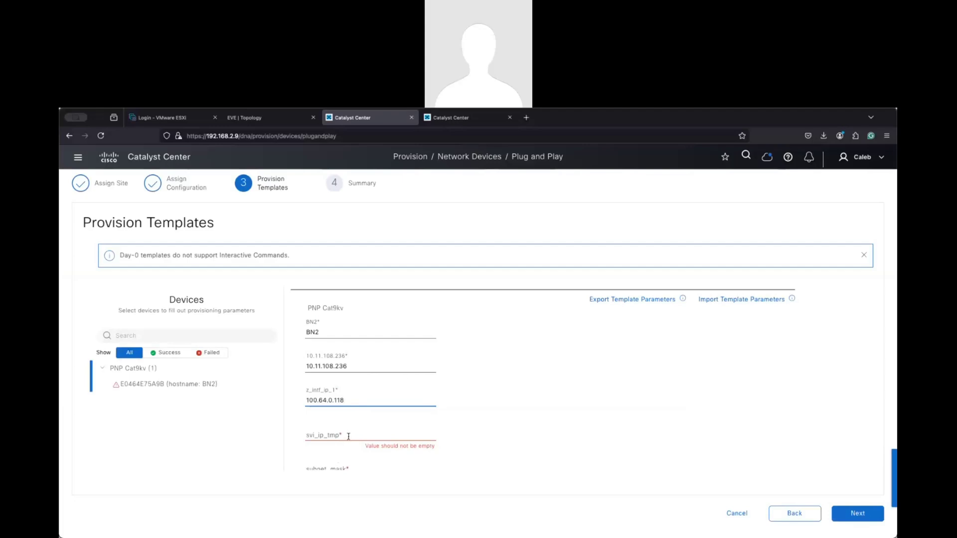
Step: Set the template's svi_ip_tmp to 100.64.0.117 and its subnet_mask to 255.255.255.252
{"action": "scroll", "coordinate": [349, 436], "scroll_direction": "down", "scroll_amount": 1}
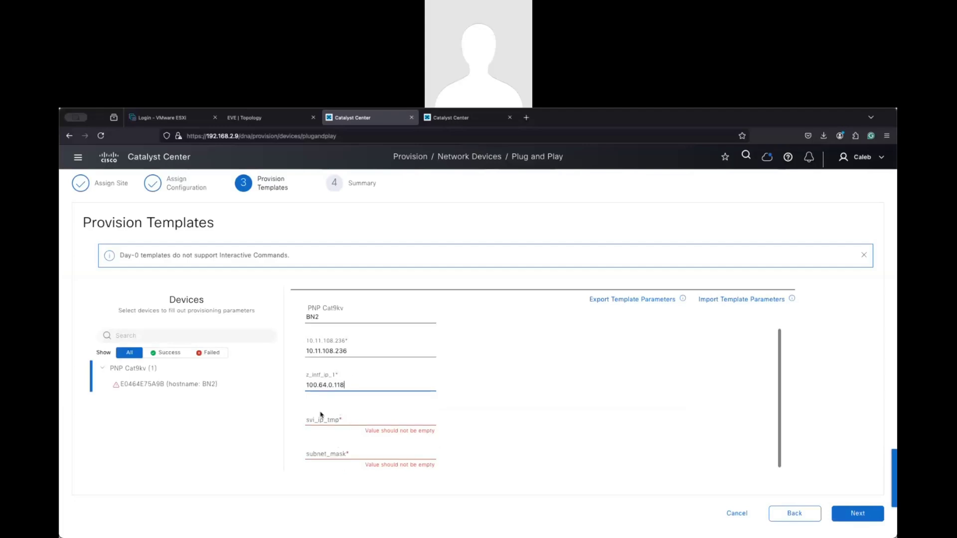
{"action": "left_click", "coordinate": [346, 419]}
{"action": "key", "text": "ctrl+v"}
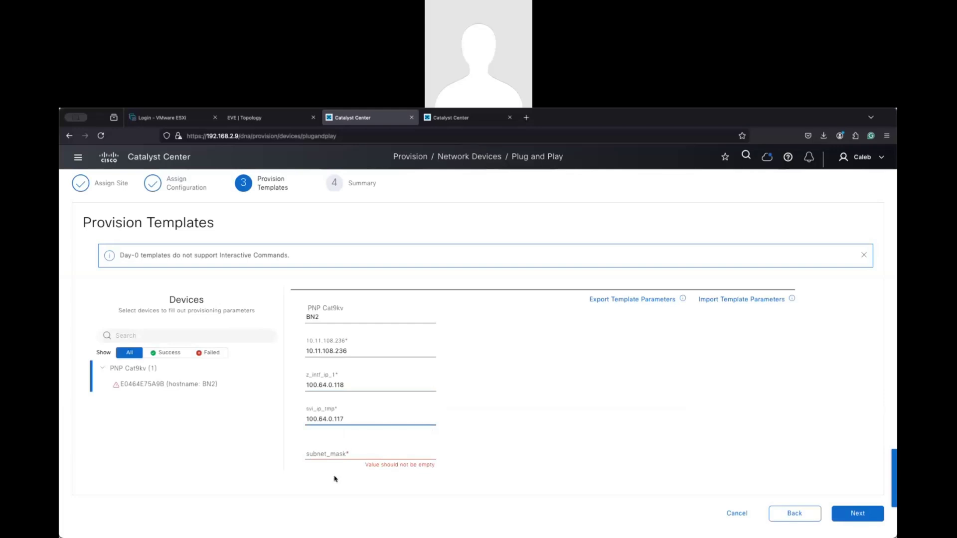
{"action": "left_click", "coordinate": [348, 454]}
{"action": "type", "text": "255.2"}
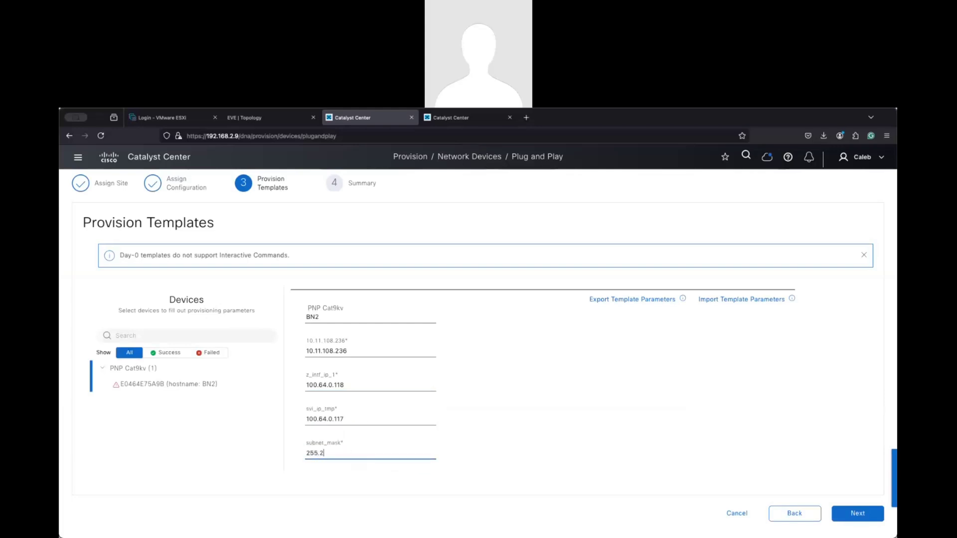
{"action": "type", "text": "55.255.252"}
Step: Switch to the Fusion switch terminal and show the running configuration of interface vlan 101 to verify its address and mask
{"action": "key", "text": "super+Tab"}
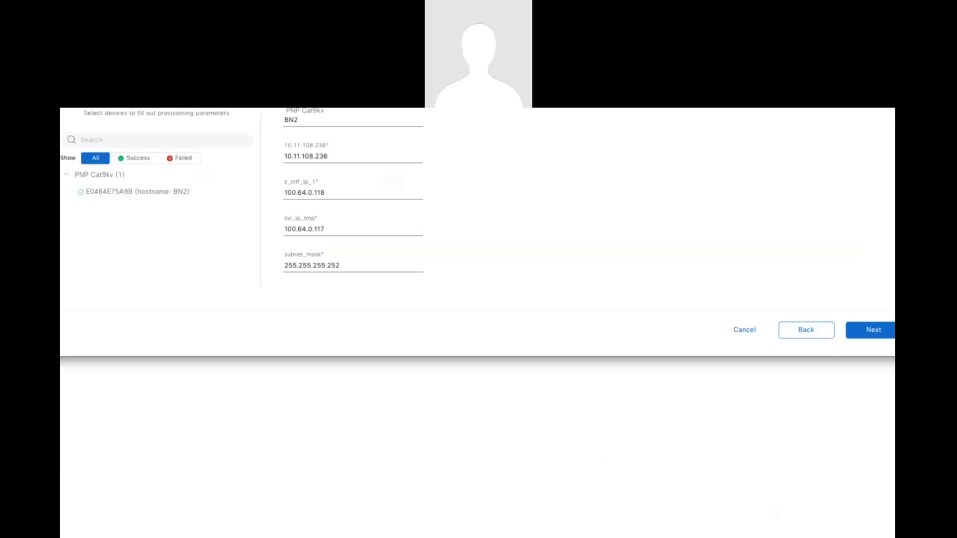
{"action": "type", "text": "shwo"}
{"action": "key", "text": "BackSpace"}
{"action": "key", "text": "BackSpace"}
{"action": "type", "text": "o"}
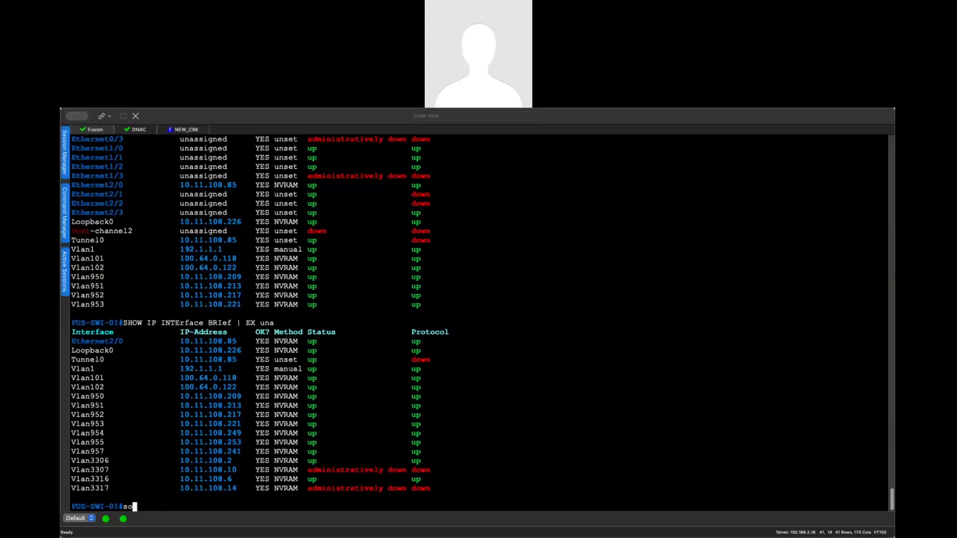
{"action": "key", "text": "BackSpace"}
{"action": "type", "text": "w ru"}
{"action": "key", "text": "Tab"}
{"action": "type", "text": "in"}
{"action": "key", "text": "Tab"}
{"action": "type", "text": "vlan 101"}
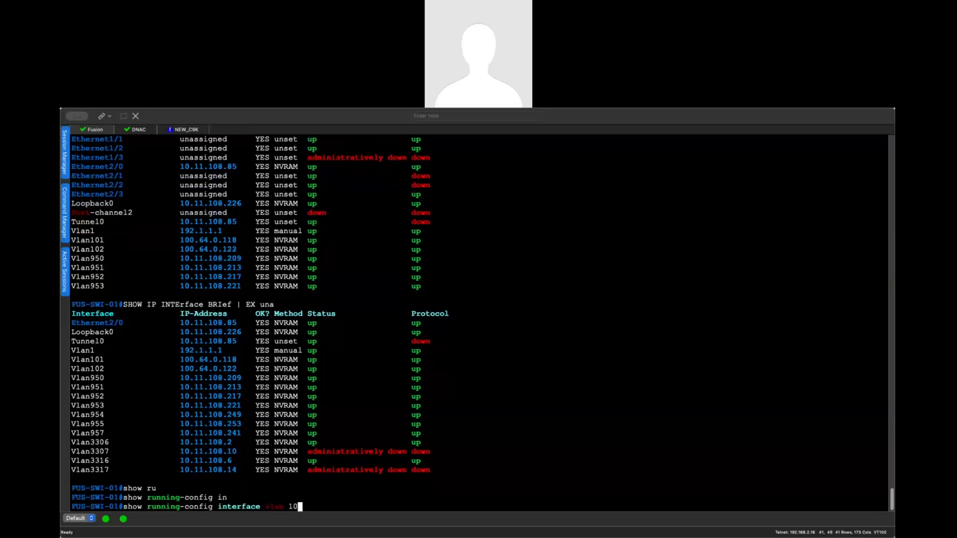
{"action": "key", "text": "Return"}
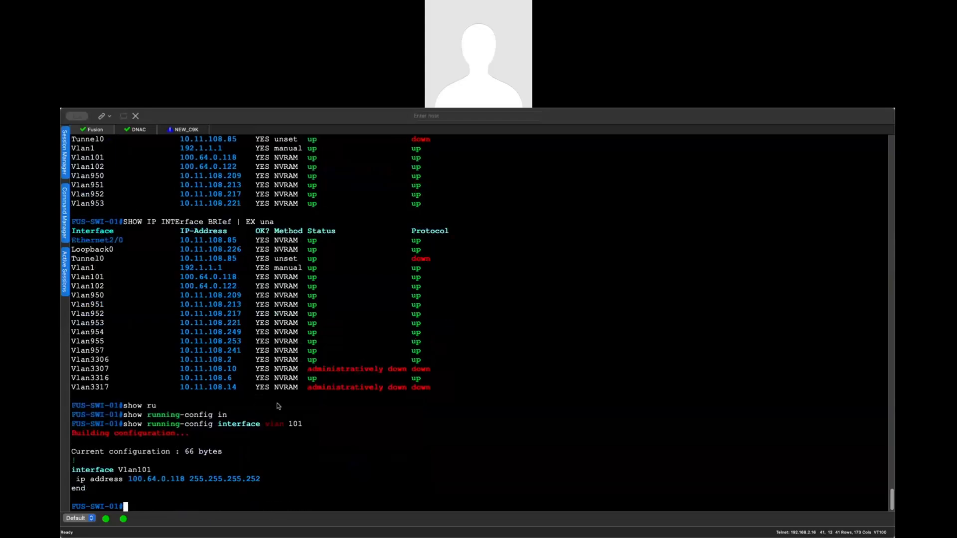
Step: Return to Catalyst Center, advance BN2's claim to the summary, and preview its Day-0 configuration, device details and image details
{"action": "key", "text": "super+Tab"}
{"action": "left_click", "coordinate": [857, 513]}
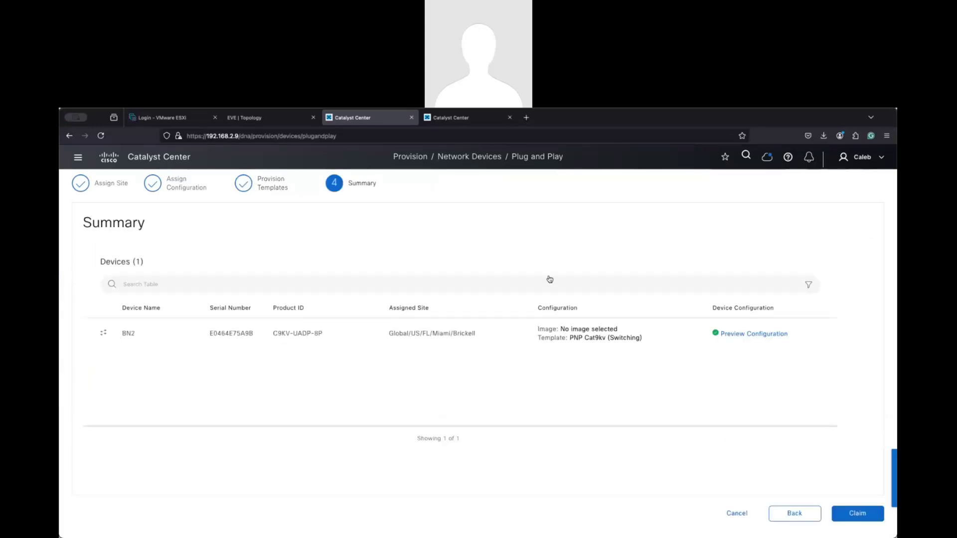
{"action": "left_click", "coordinate": [744, 335]}
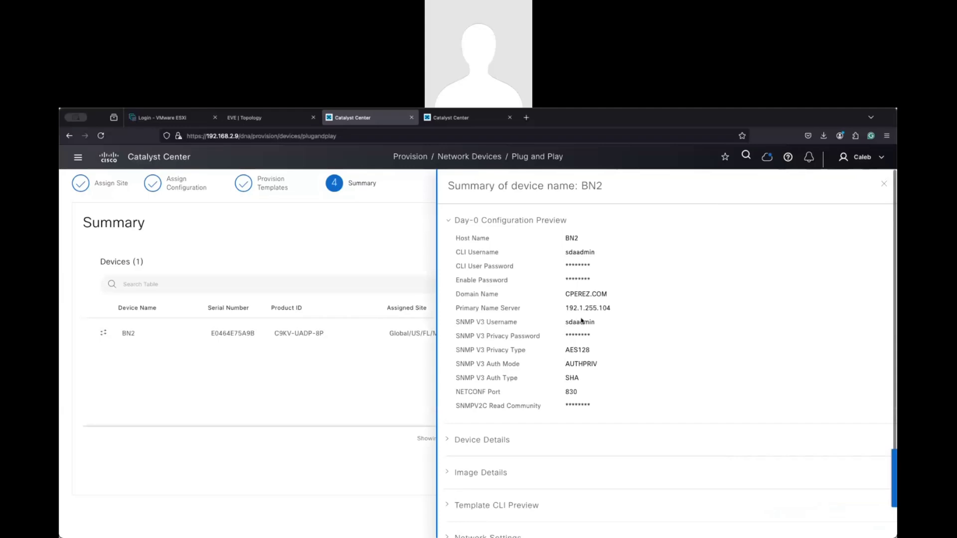
{"action": "scroll", "coordinate": [588, 404], "scroll_direction": "down", "scroll_amount": 1}
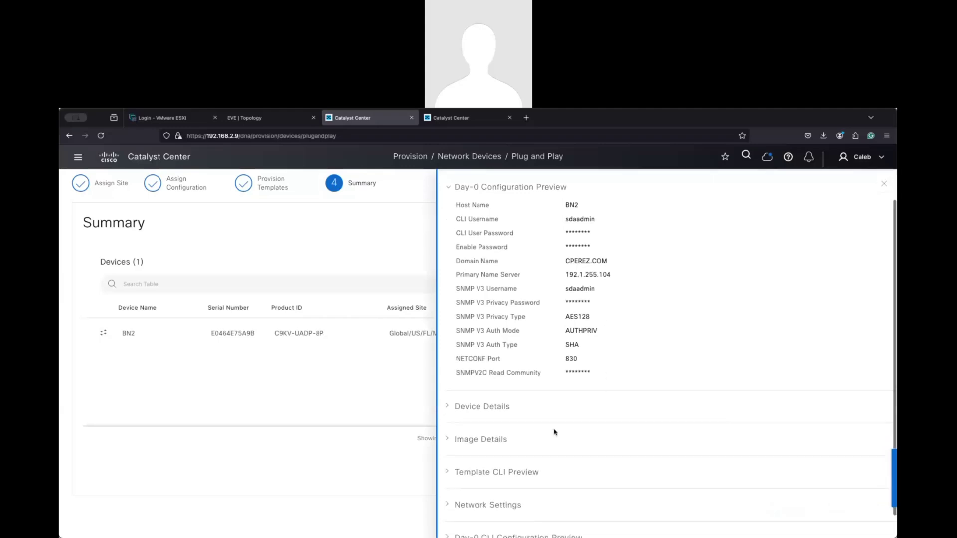
{"action": "left_click", "coordinate": [452, 405]}
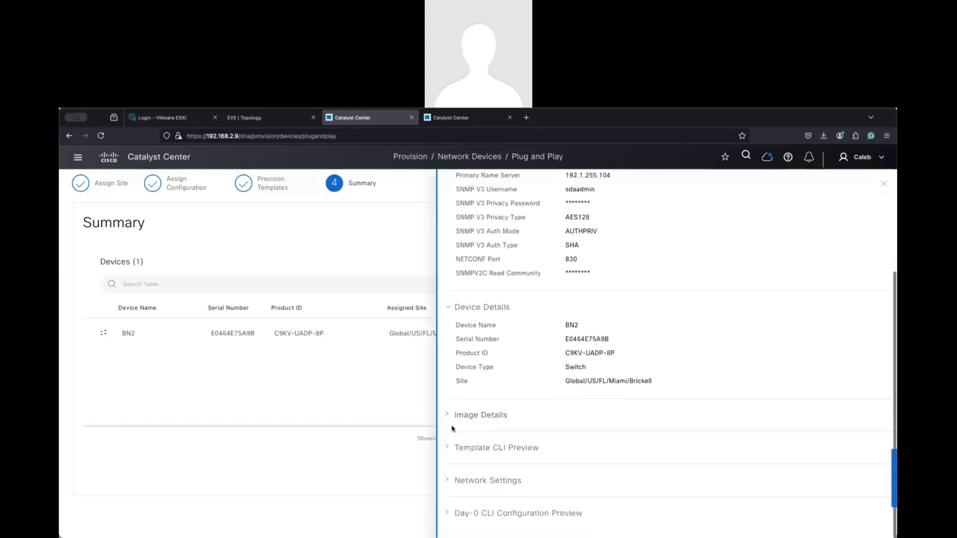
{"action": "left_click", "coordinate": [474, 417]}
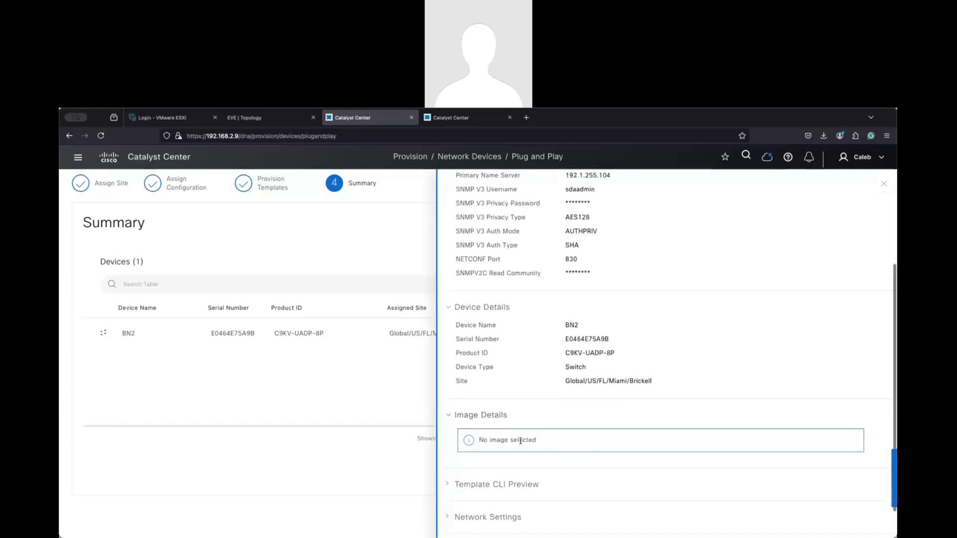
{"action": "scroll", "coordinate": [451, 454], "scroll_direction": "down", "scroll_amount": 1}
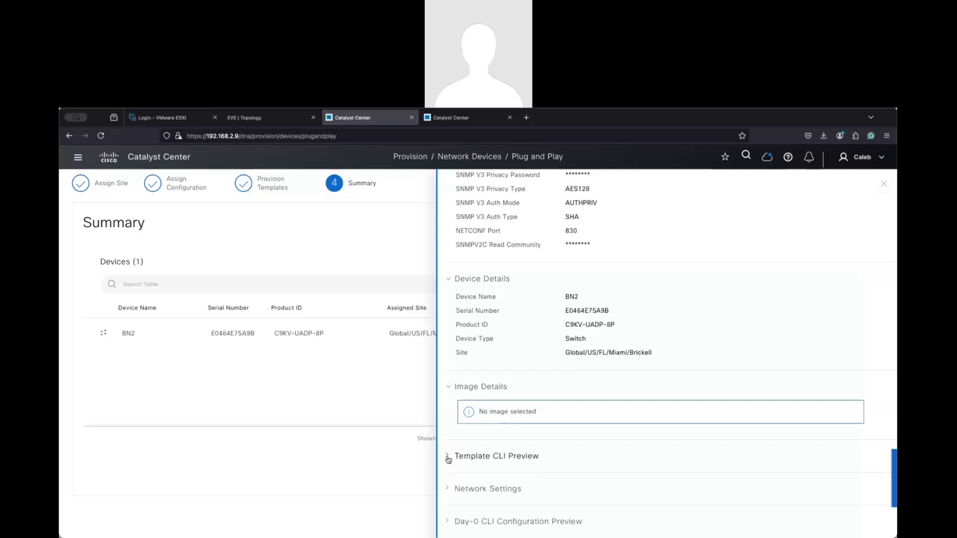
Step: Examine BN2's template CLI preview, checking the loopback, default route and VLAN 101 addresses and the SSH commands
{"action": "left_click", "coordinate": [447, 456]}
{"action": "scroll", "coordinate": [543, 480], "scroll_direction": "down", "scroll_amount": 3}
{"action": "scroll", "coordinate": [543, 480], "scroll_direction": "down", "scroll_amount": 3}
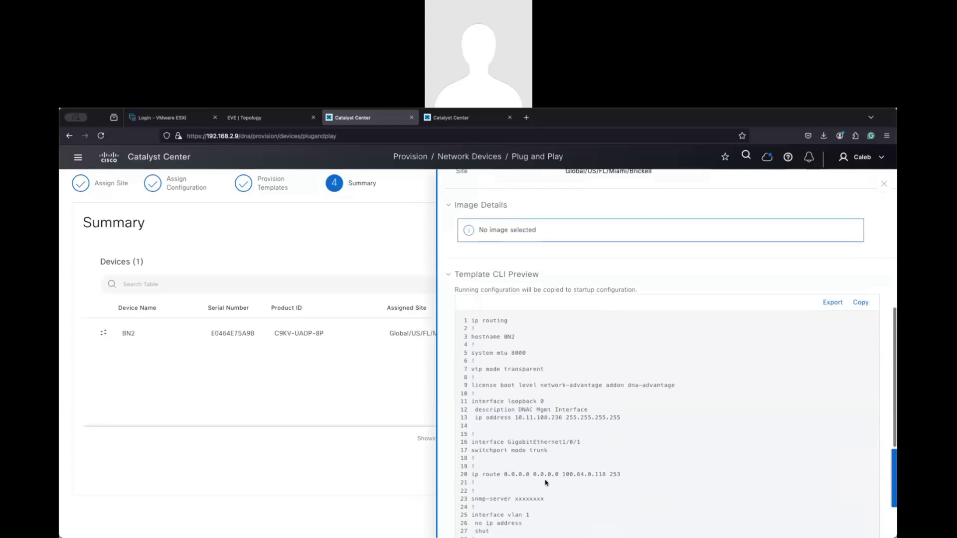
{"action": "scroll", "coordinate": [581, 365], "scroll_direction": "down", "scroll_amount": 5}
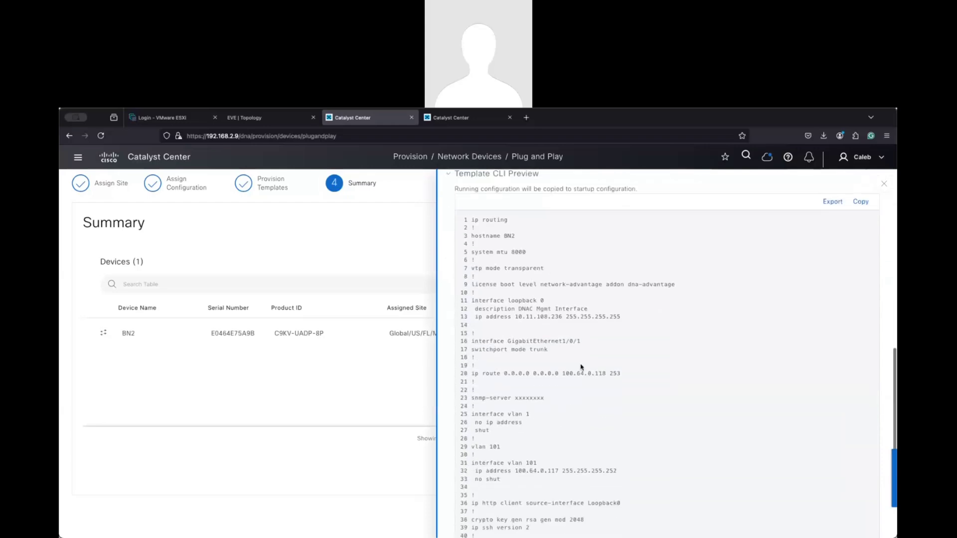
{"action": "scroll", "coordinate": [582, 371], "scroll_direction": "up", "scroll_amount": 6}
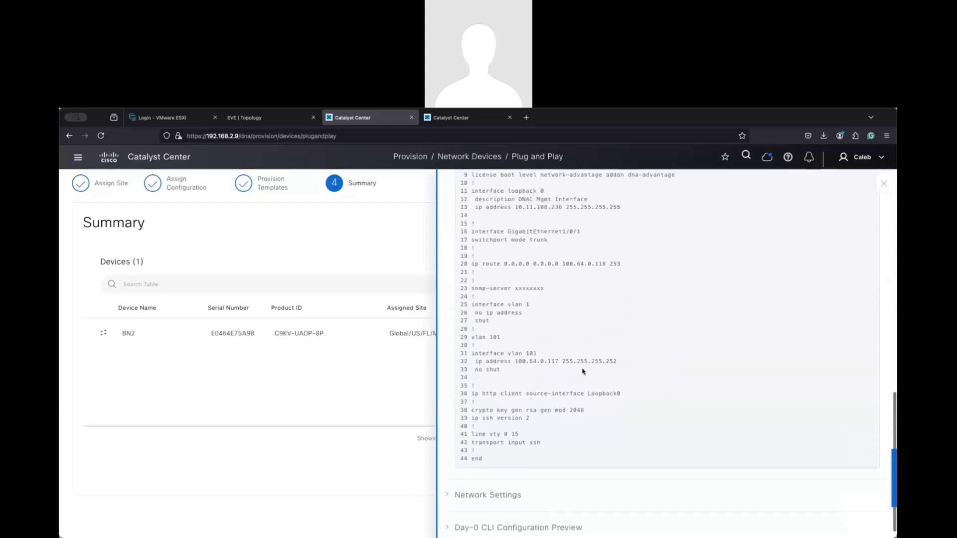
{"action": "scroll", "coordinate": [582, 371], "scroll_direction": "up", "scroll_amount": 8}
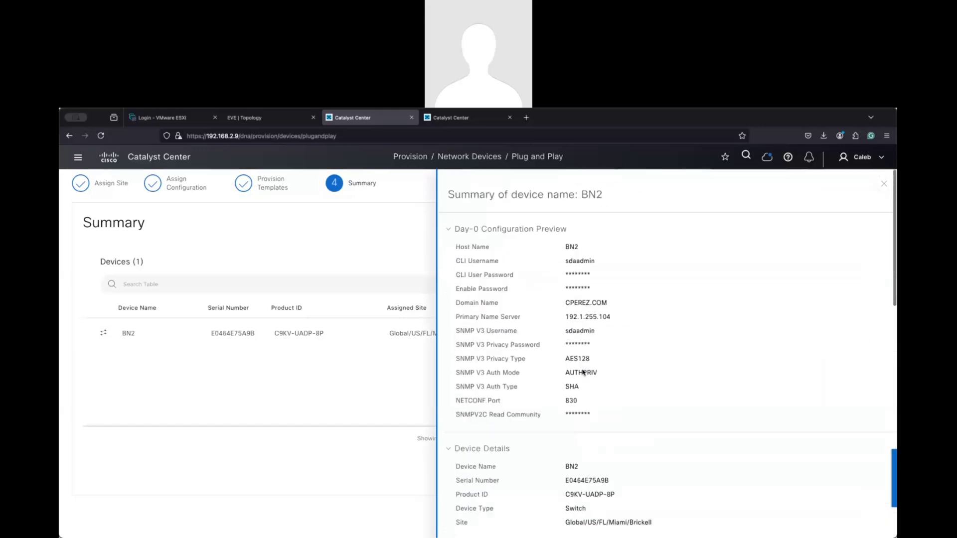
{"action": "scroll", "coordinate": [558, 372], "scroll_direction": "down", "scroll_amount": 6}
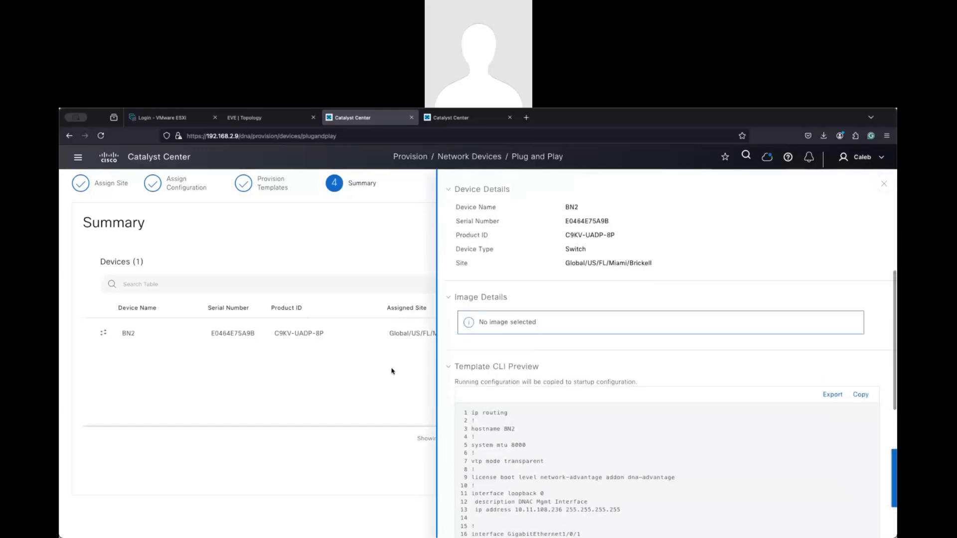
{"action": "scroll", "coordinate": [687, 425], "scroll_direction": "down", "scroll_amount": 7}
Step: Close the configuration preview, then claim BN2 and confirm the claim
{"action": "left_click", "coordinate": [884, 184]}
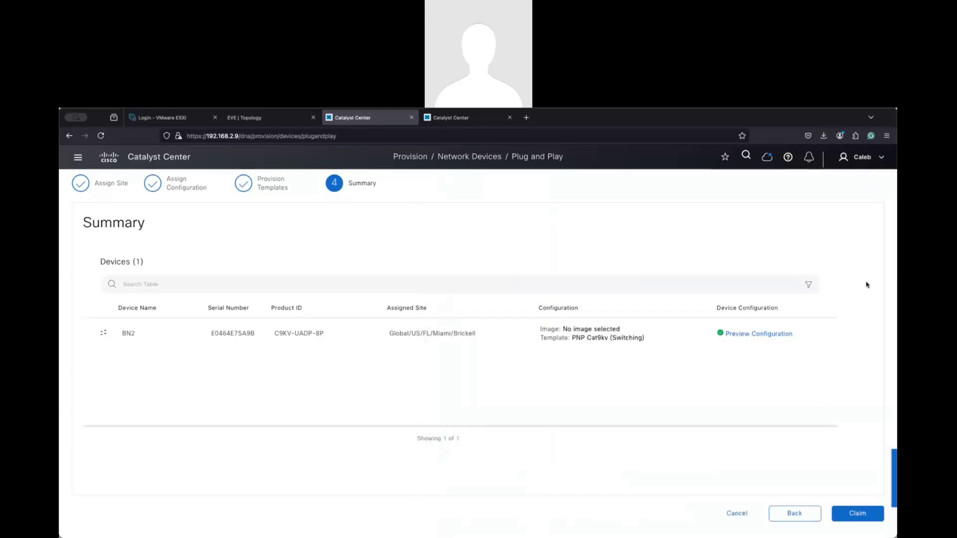
{"action": "left_click", "coordinate": [857, 513]}
{"action": "left_click", "coordinate": [512, 372]}
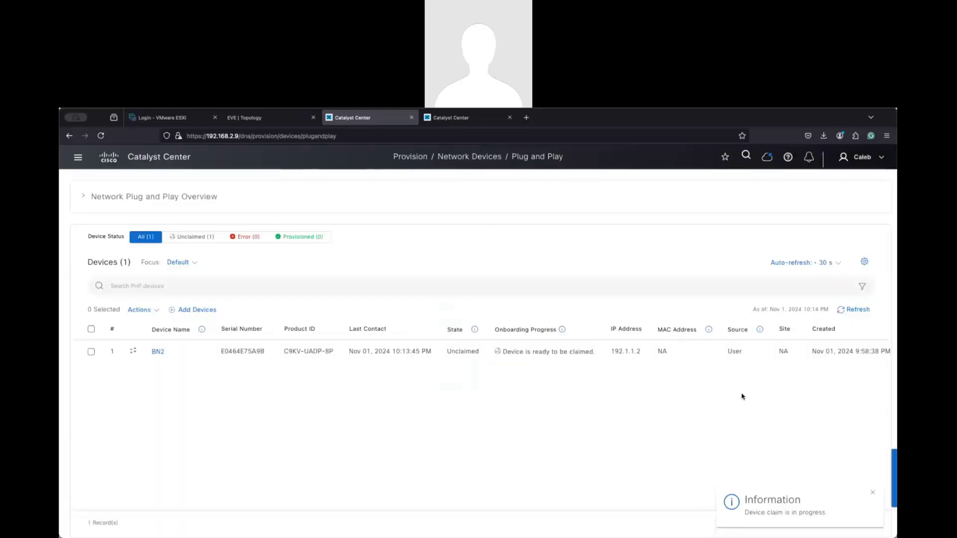
Step: Alternate between the NEW_C9K console and Catalyst Center, checking the pushed configuration logs, the Vlan101 line protocol and BN2's onboarding state
{"action": "key", "text": "super+Tab"}
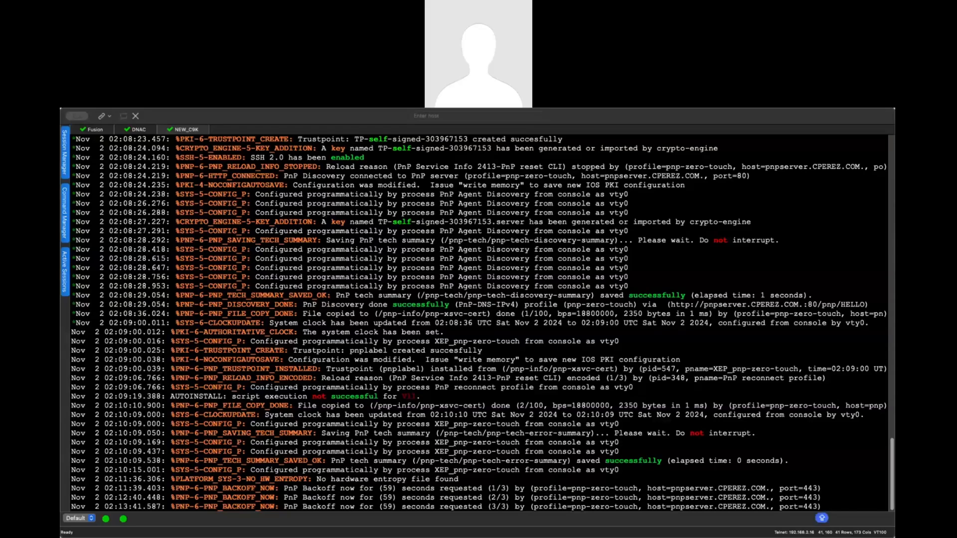
{"action": "key", "text": "super+Tab"}
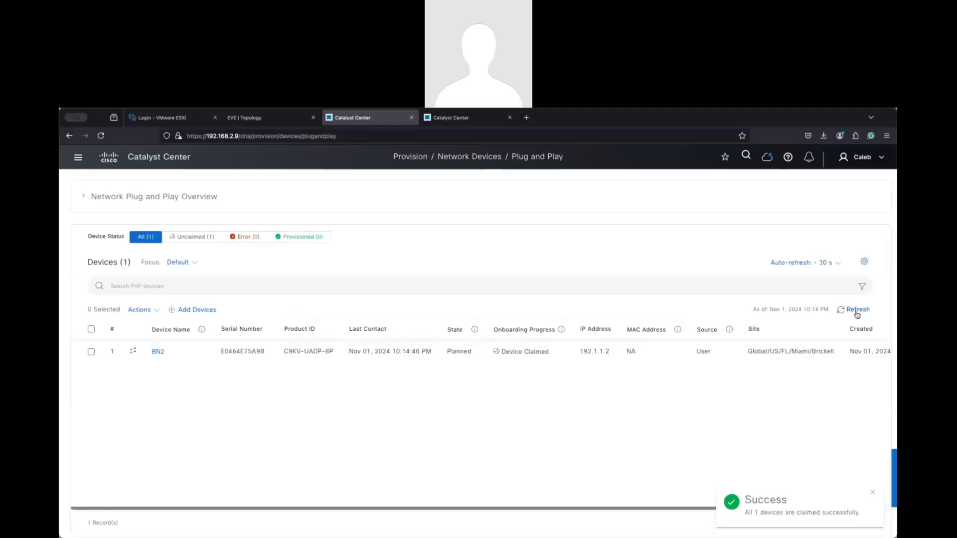
{"action": "mouse_move", "coordinate": [428, 389]}
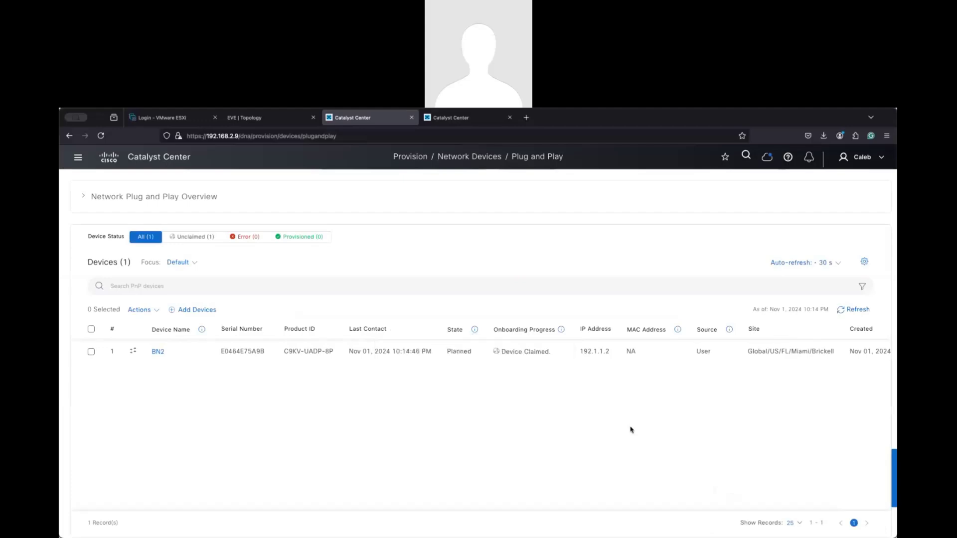
{"action": "key", "text": "super+Tab"}
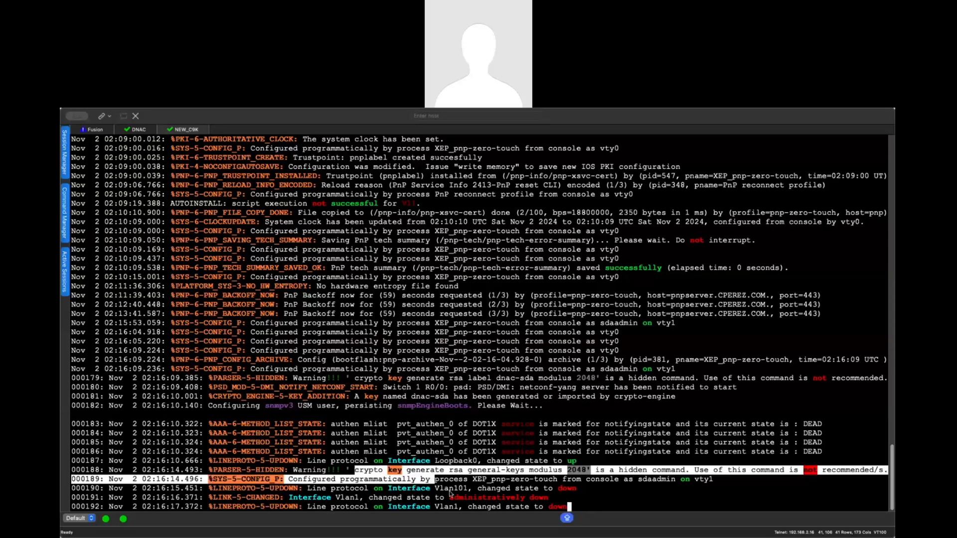
{"action": "double_click", "coordinate": [465, 489]}
{"action": "key", "text": "super+Tab"}
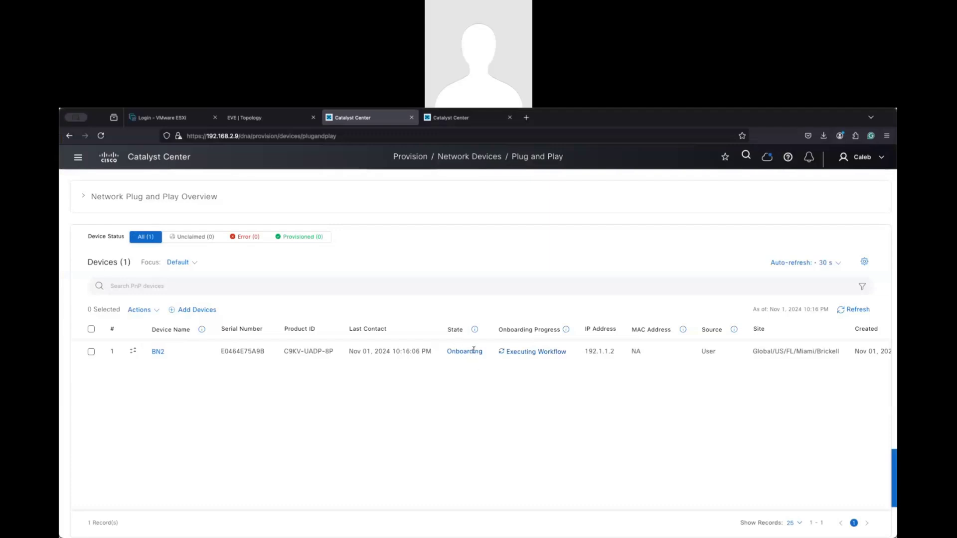
Step: Refresh the Plug and Play device list in Catalyst Center and examine the newest Vlan101 status message on the NEW_C9K console
{"action": "key", "text": "super+Tab"}
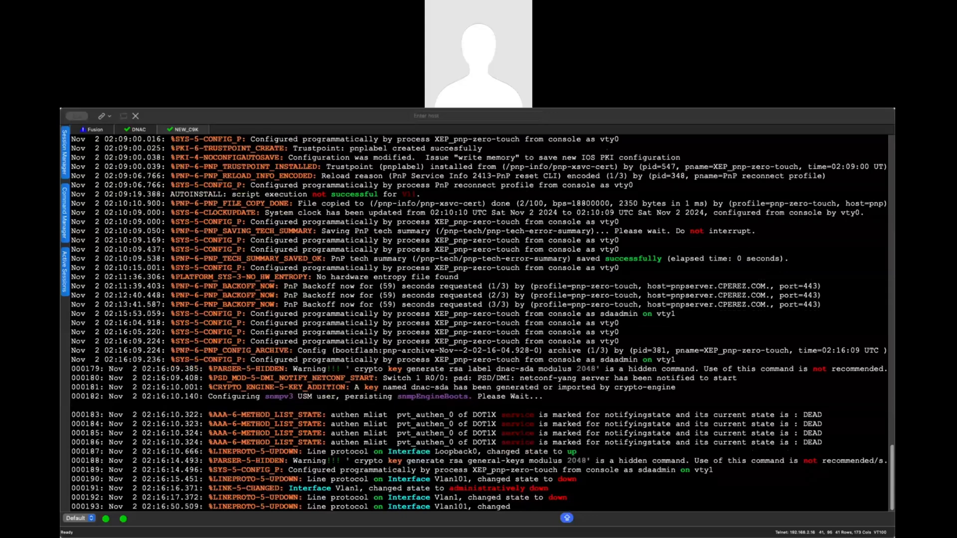
{"action": "key", "text": "super+Tab"}
{"action": "left_click", "coordinate": [854, 310]}
{"action": "double_click", "coordinate": [446, 497]}
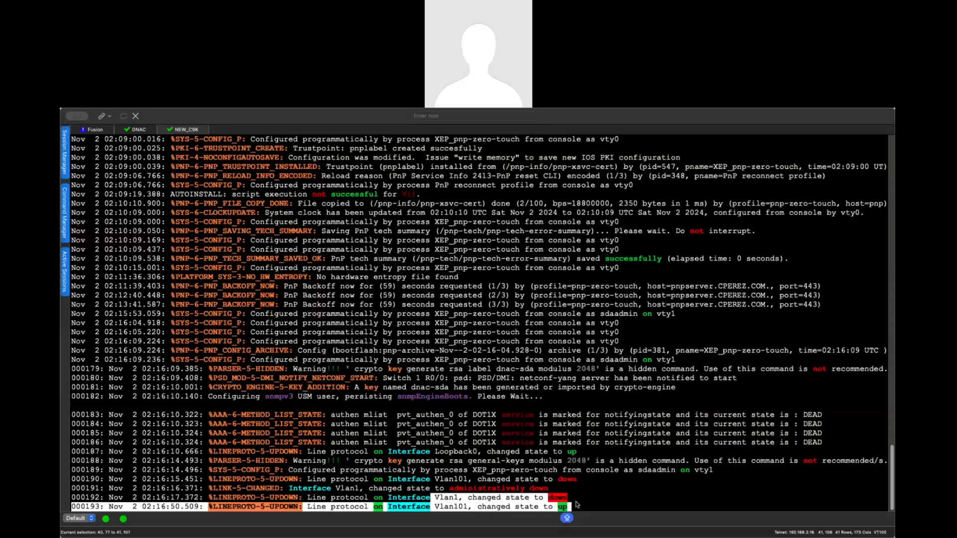
{"action": "left_click_drag", "start_coordinate": [412, 507], "coordinate": [615, 511]}
{"action": "key", "text": "super+c"}
{"action": "left_click", "coordinate": [622, 501]}
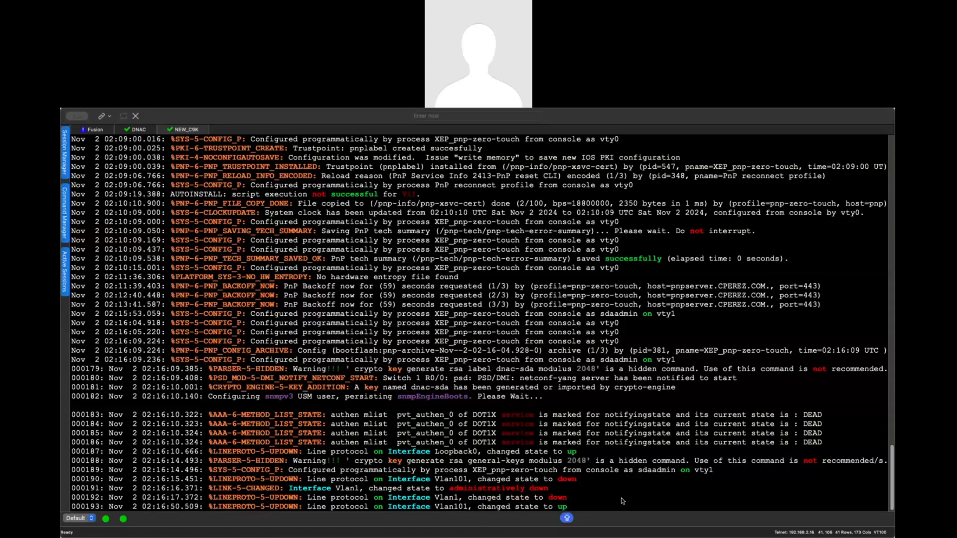
Step: Check BN2's onboarding progress in Catalyst Center and the NEW_C9K console messages, and begin a ping command in the DNAC terminal session
{"action": "left_click", "coordinate": [568, 513]}
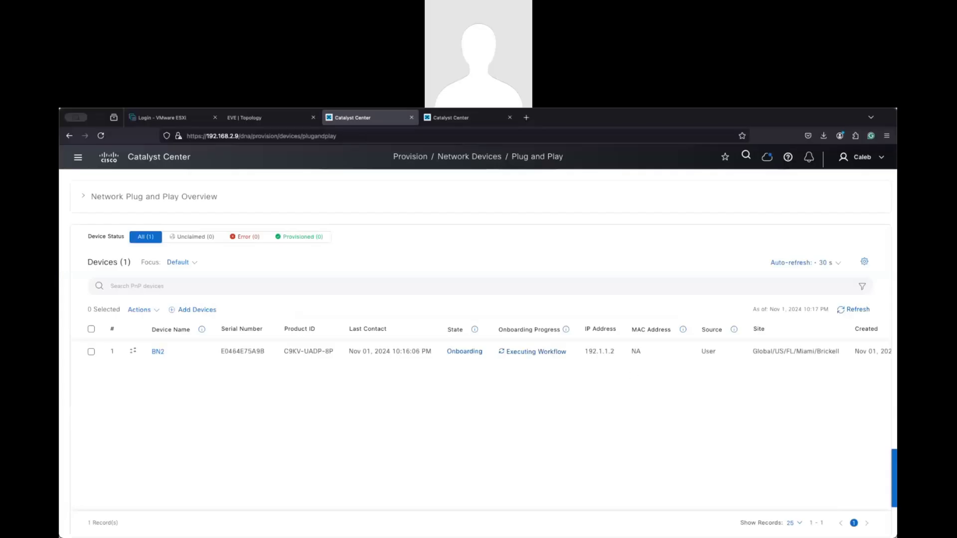
{"action": "key", "text": "super+Tab"}
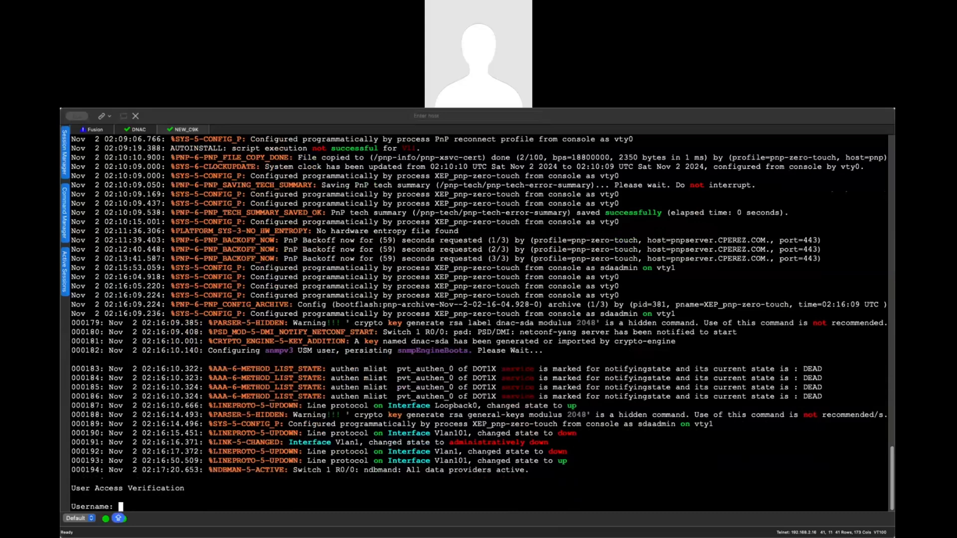
{"action": "key", "text": "super+Tab"}
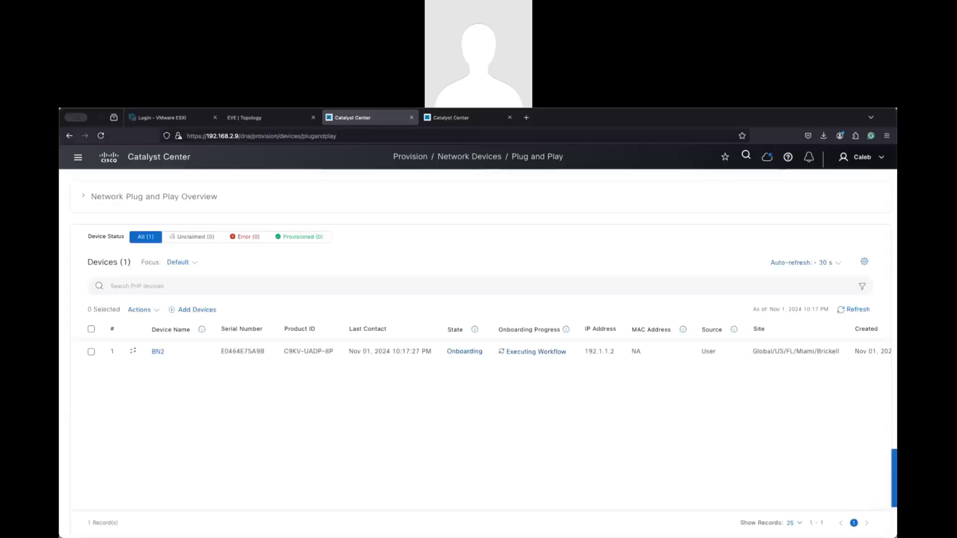
{"action": "key", "text": "super+Tab"}
{"action": "type", "text": "ping"}
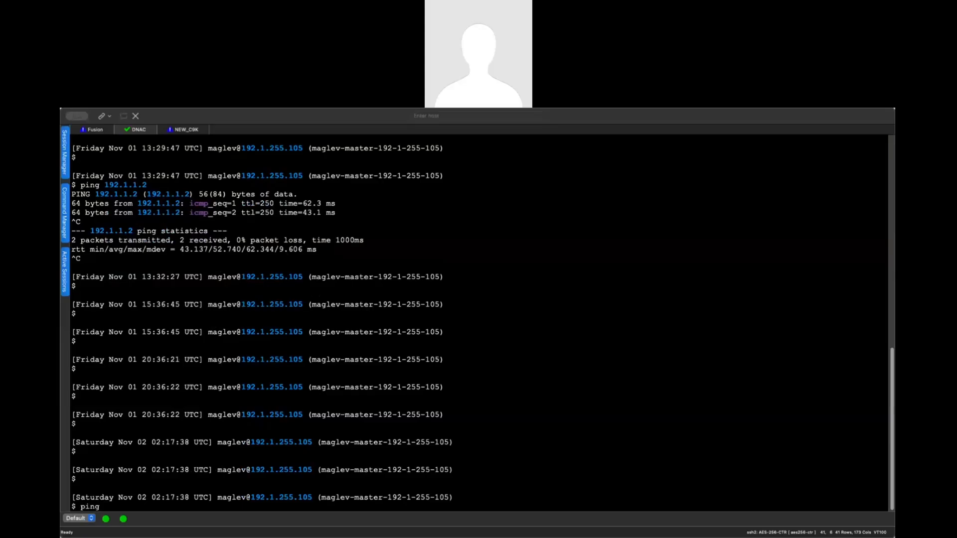
{"action": "left_click", "coordinate": [198, 130]}
{"action": "right_click", "coordinate": [495, 338]}
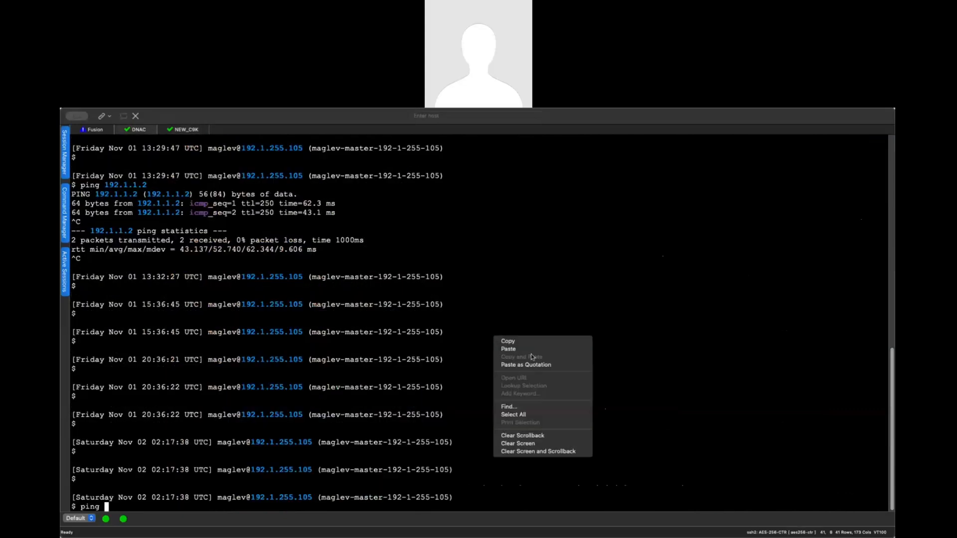
{"action": "left_click", "coordinate": [531, 350]}
{"action": "key", "text": "BackSpace"}
{"action": "key", "text": "BackSpace"}
{"action": "key", "text": "BackSpace"}
{"action": "key", "text": "BackSpace"}
{"action": "key", "text": "BackSpace"}
{"action": "key", "text": "BackSpace"}
{"action": "key", "text": "BackSpace"}
{"action": "key", "text": "BackSpace"}
{"action": "key", "text": "BackSpace"}
{"action": "key", "text": "BackSpace"}
{"action": "key", "text": "BackSpace"}
{"action": "key", "text": "BackSpace"}
{"action": "key", "text": "BackSpace"}
{"action": "key", "text": "BackSpace"}
{"action": "key", "text": "BackSpace"}
{"action": "key", "text": "BackSpace"}
{"action": "key", "text": "BackSpace"}
{"action": "key", "text": "BackSpace"}
{"action": "key", "text": "BackSpace"}
{"action": "key", "text": "BackSpace"}
{"action": "key", "text": "BackSpace"}
{"action": "key", "text": "BackSpace"}
{"action": "key", "text": "BackSpace"}
{"action": "key", "text": "BackSpace"}
{"action": "key", "text": "BackSpace"}
{"action": "key", "text": "BackSpace"}
{"action": "key", "text": "BackSpace"}
{"action": "key", "text": "BackSpace"}
{"action": "key", "text": "BackSpace"}
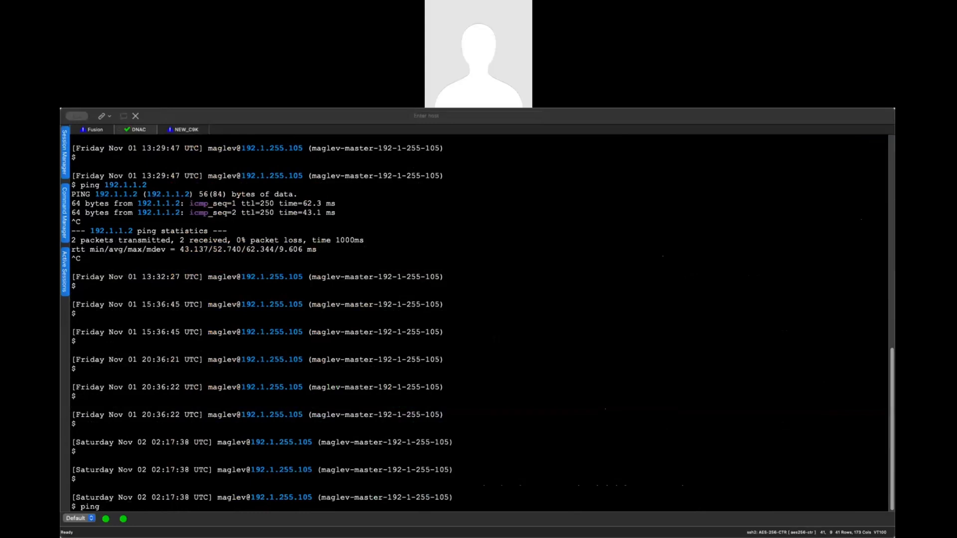
Step: Log in to the NEW_C9K console as sdaadmin with the account password and enter privileged mode with the enable password
{"action": "left_click", "coordinate": [197, 129]}
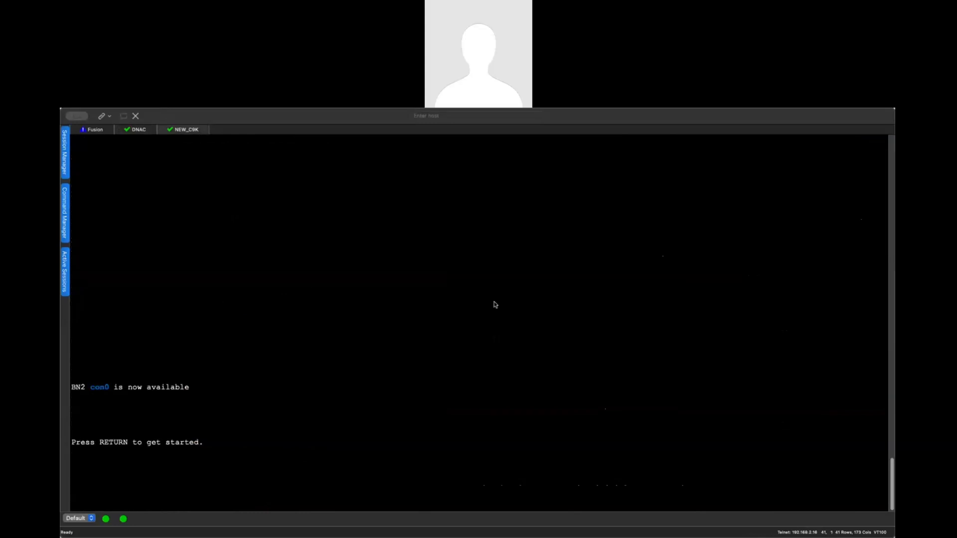
{"action": "key", "text": "Return"}
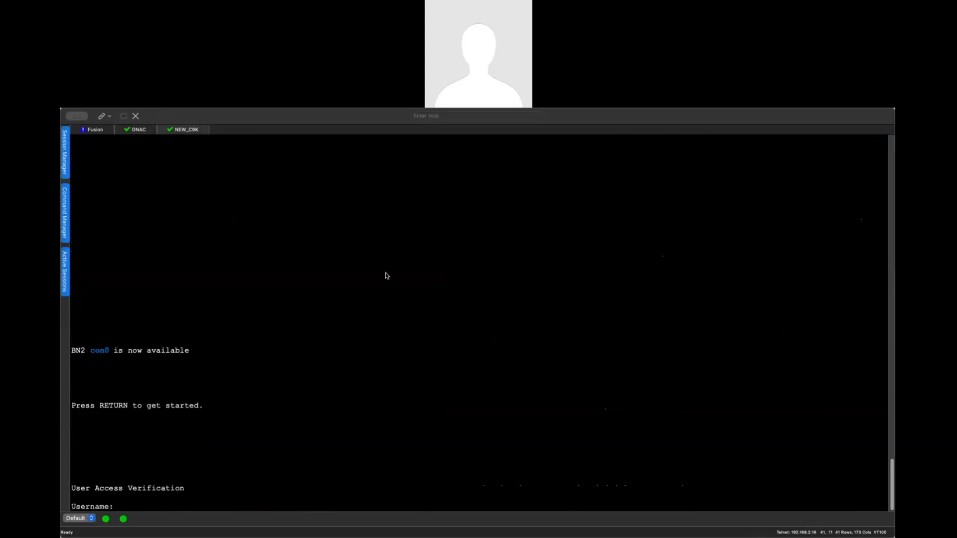
{"action": "scroll", "coordinate": [387, 276], "scroll_direction": "up", "scroll_amount": 10}
{"action": "scroll", "coordinate": [391, 280], "scroll_direction": "down", "scroll_amount": 10}
{"action": "type", "text": "sdaadmin"}
{"action": "key", "text": "Return"}
{"action": "key", "text": "Return"}
{"action": "type", "text": "en"}
{"action": "key", "text": "Return"}
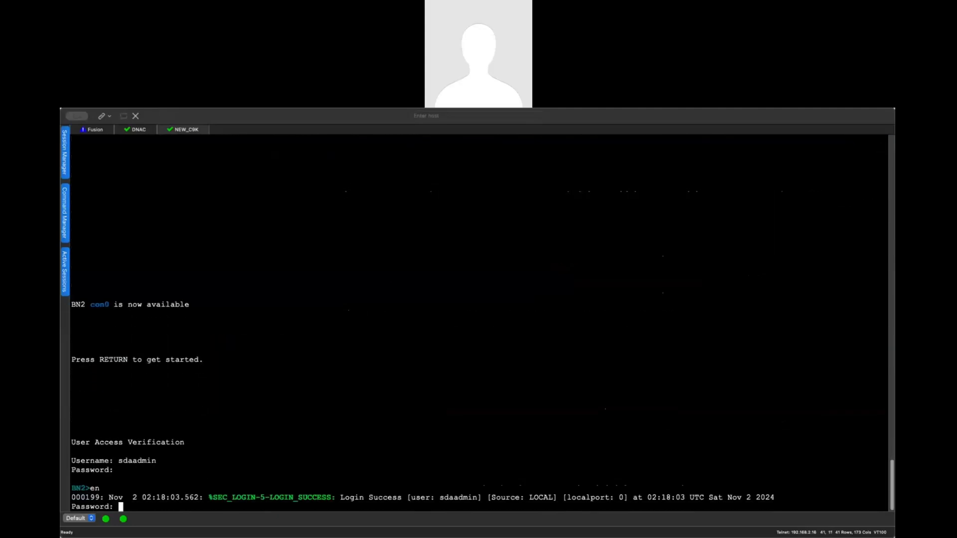
{"action": "key", "text": "Return"}
{"action": "key", "text": "Return"}
{"action": "key", "text": "Return"}
{"action": "key", "text": "Return"}
Step: Display BN2's running configuration for interface VLAN 101
{"action": "type", "text": "show ru"}
{"action": "key", "text": "Tab"}
{"action": "type", "text": "in"}
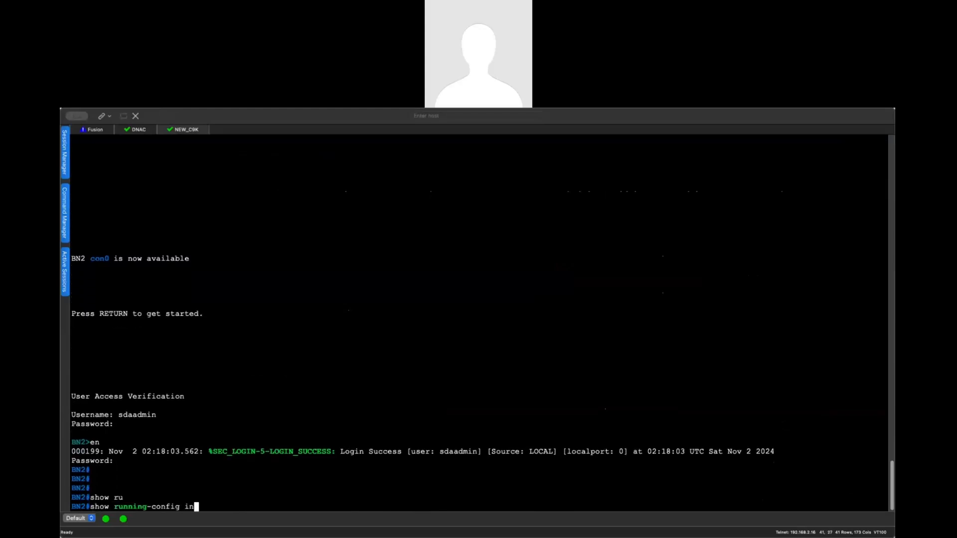
{"action": "key", "text": "Tab"}
{"action": "type", "text": "vl"}
{"action": "key", "text": "Tab"}
{"action": "type", "text": "101"}
{"action": "key", "text": "Return"}
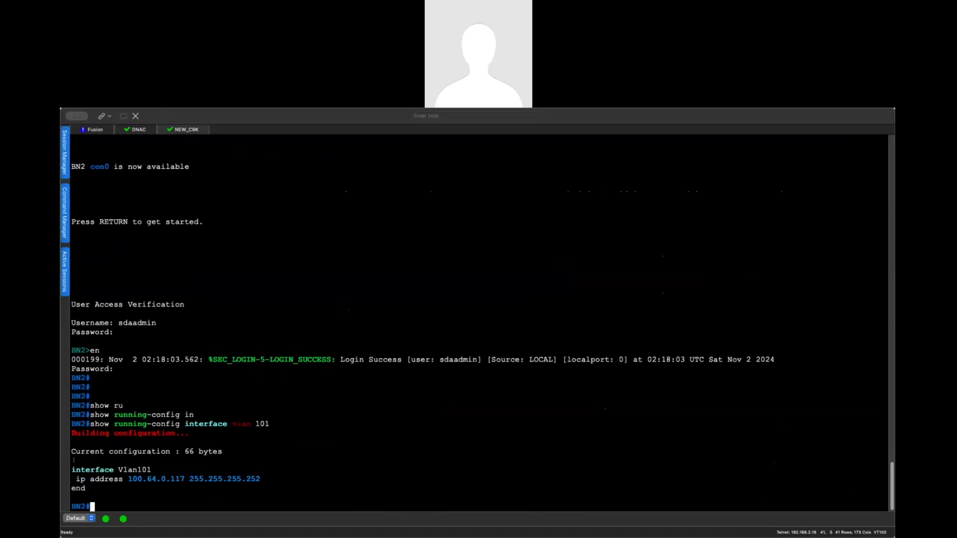
Step: Copy BN2's Vlan101 IP address and ping 100.64.0.117 from the DNAC session
{"action": "left_click_drag", "start_coordinate": [128, 480], "coordinate": [185, 482]}
{"action": "right_click", "coordinate": [185, 483]}
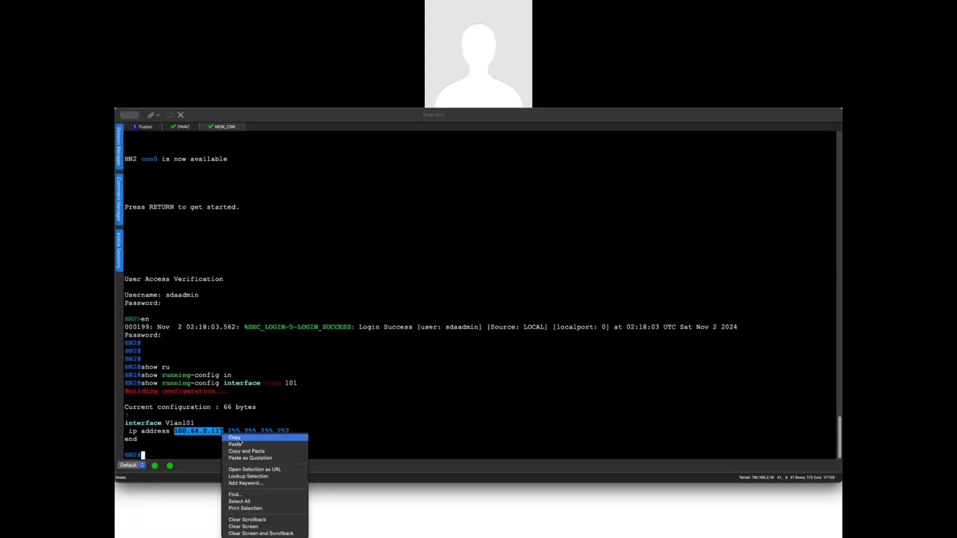
{"action": "left_click", "coordinate": [239, 439]}
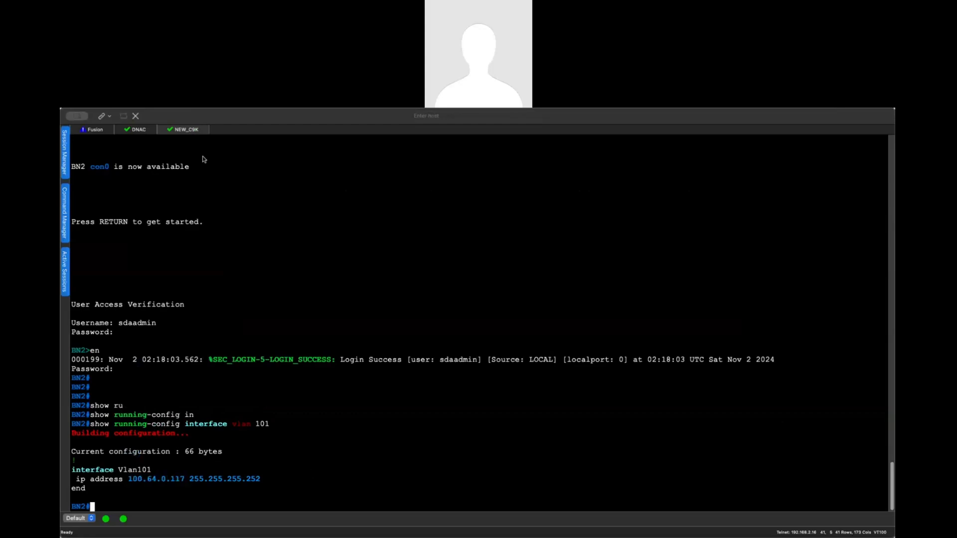
{"action": "left_click", "coordinate": [143, 129]}
{"action": "right_click", "coordinate": [537, 318]}
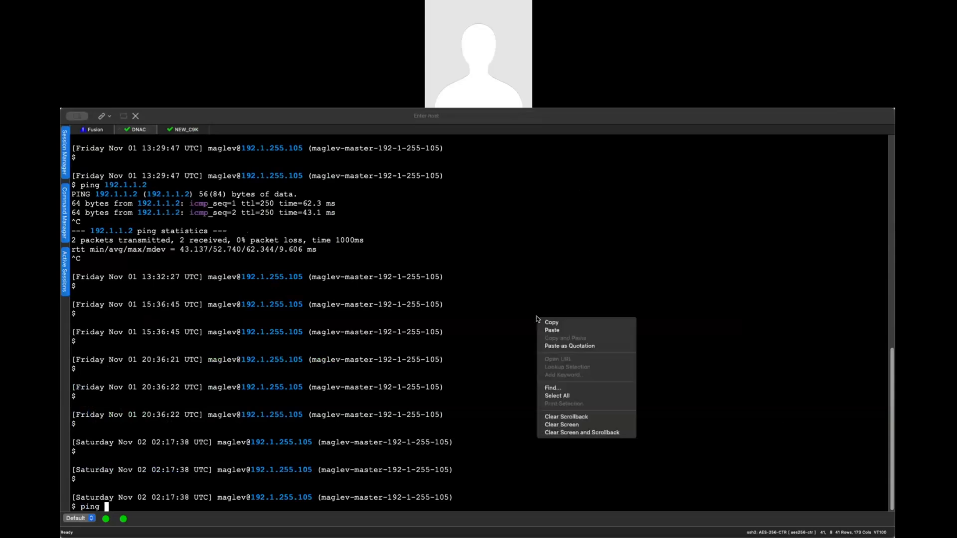
{"action": "left_click", "coordinate": [566, 333]}
{"action": "type", "text": "7"}
{"action": "key", "text": "Return"}
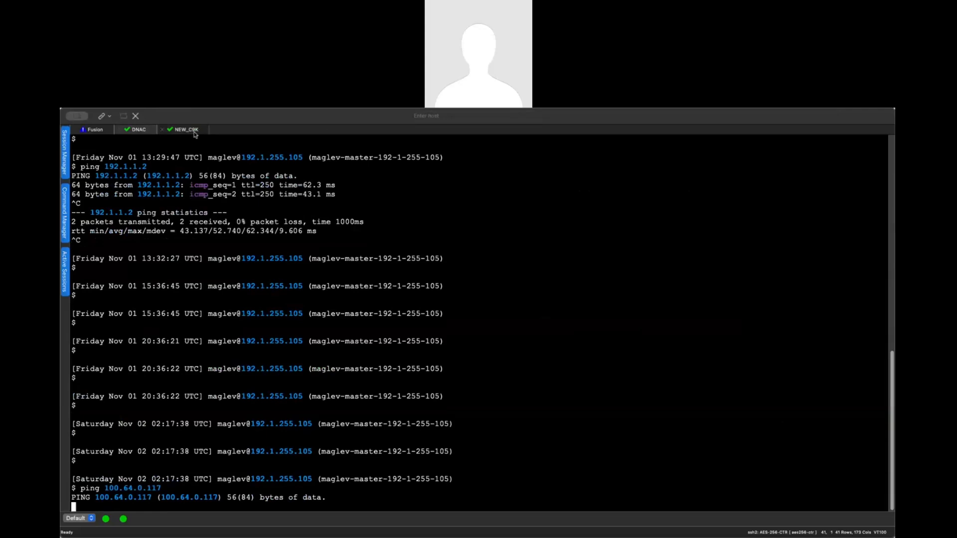
Step: List the Fusion switch's IP interfaces in brief, excluding unassigned ones, and examine the Vlan101 address
{"action": "left_click", "coordinate": [92, 130]}
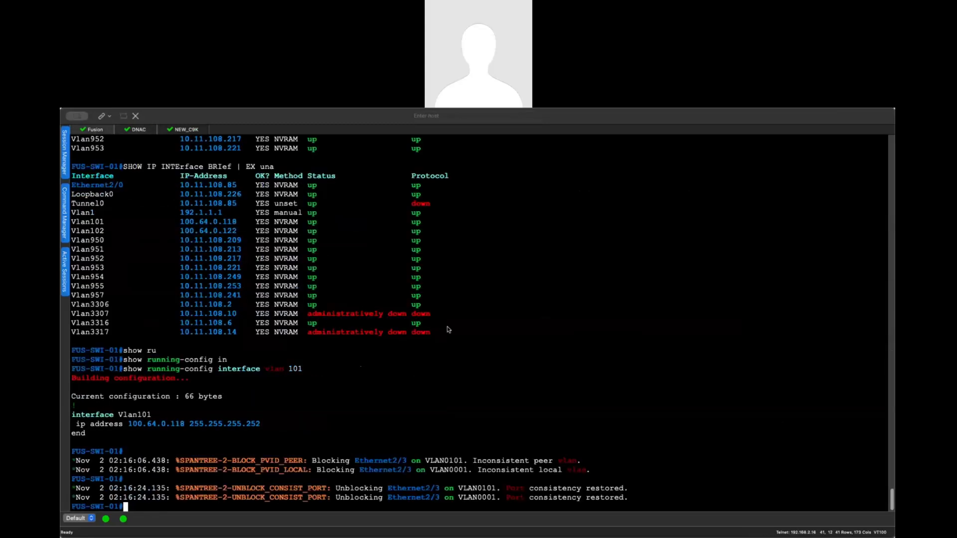
{"action": "key", "text": "Return"}
{"action": "key", "text": "Return"}
{"action": "type", "text": "show ip interface bri"}
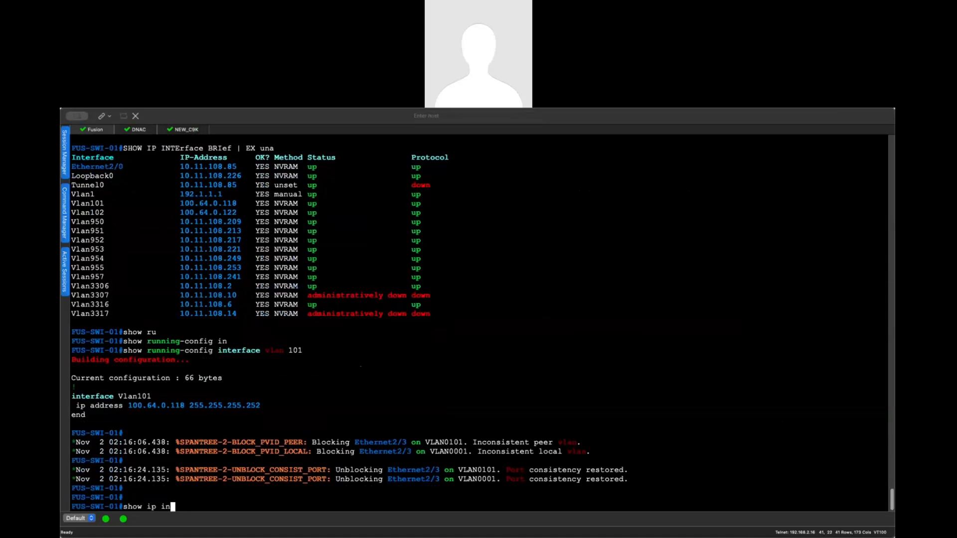
{"action": "key", "text": "Tab"}
{"action": "type", "text": "bri"}
{"action": "key", "text": "Tab"}
{"action": "type", "text": "| ex una"}
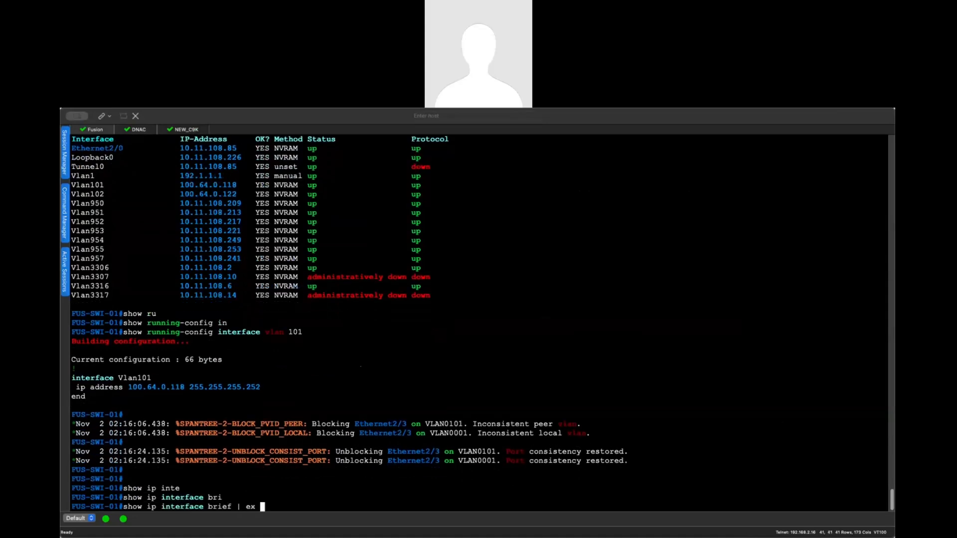
{"action": "key", "text": "Return"}
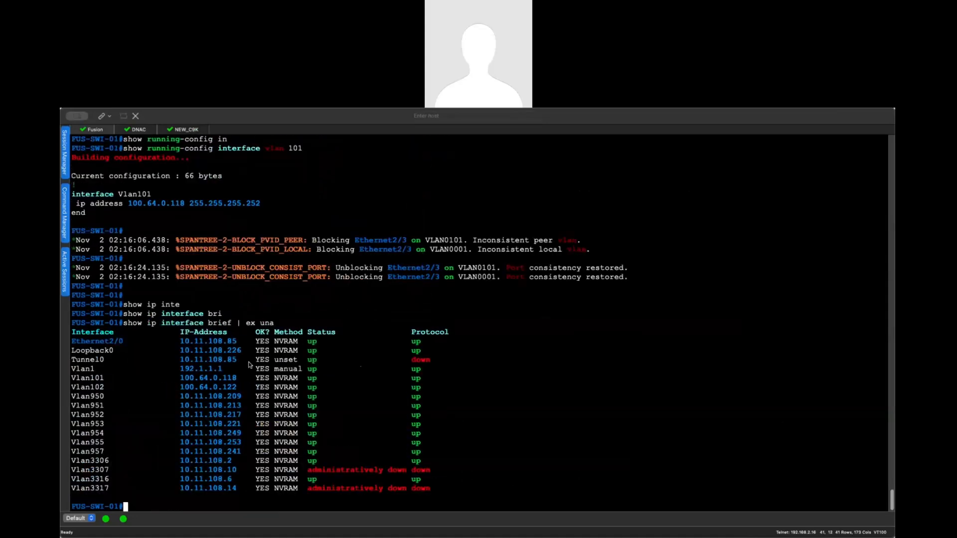
{"action": "left_click_drag", "start_coordinate": [148, 378], "coordinate": [246, 382]}
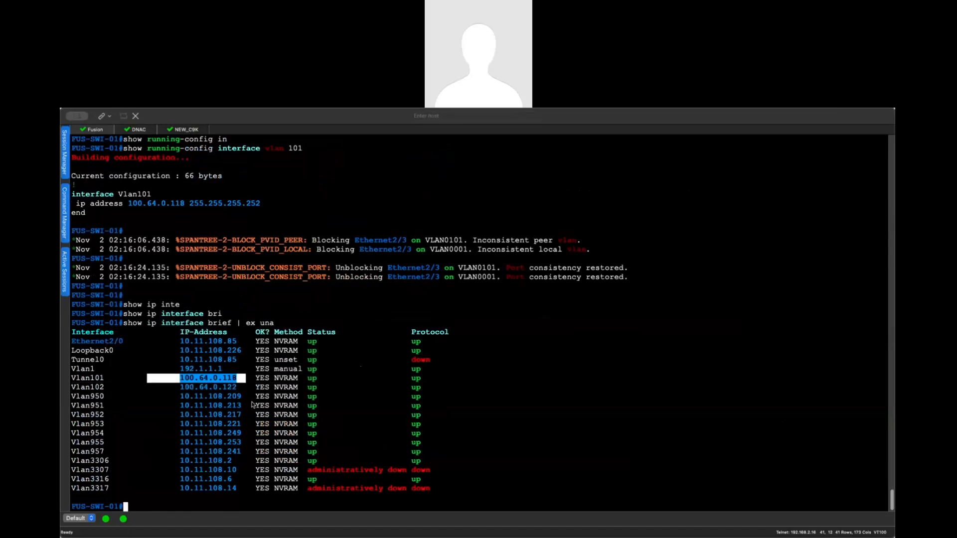
Step: Display the ip route section of the Fusion switch's running configuration and examine the next hop of the first static route
{"action": "left_click", "coordinate": [542, 431]}
{"action": "type", "text": "show run"}
{"action": "key", "text": "Tab"}
{"action": "type", "text": "| sec ip r"}
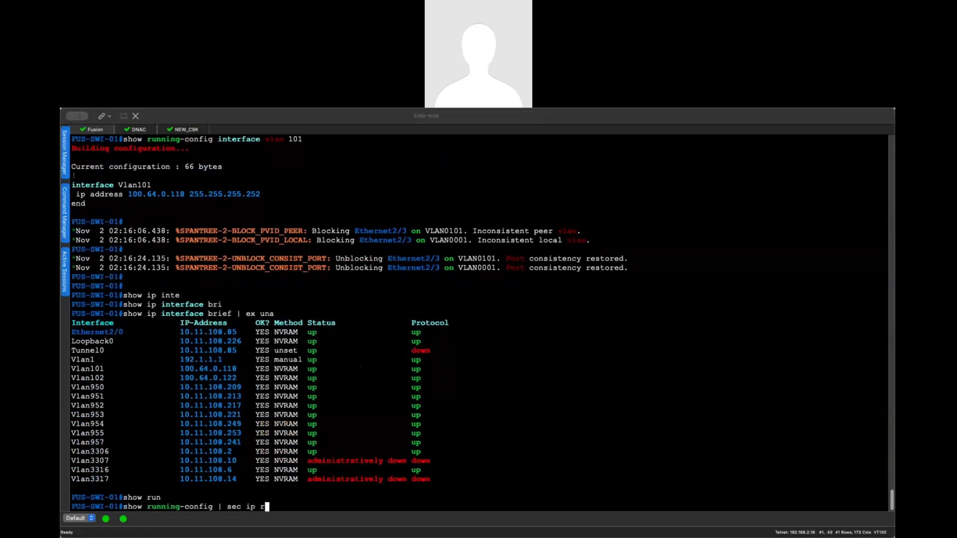
{"action": "type", "text": "oute"}
{"action": "key", "text": "Return"}
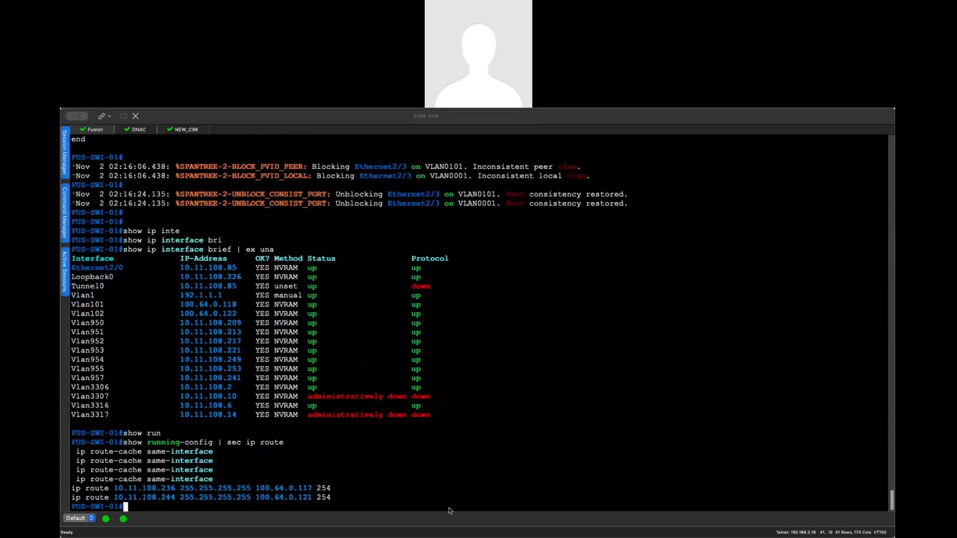
{"action": "left_click_drag", "start_coordinate": [313, 469], "coordinate": [260, 470]}
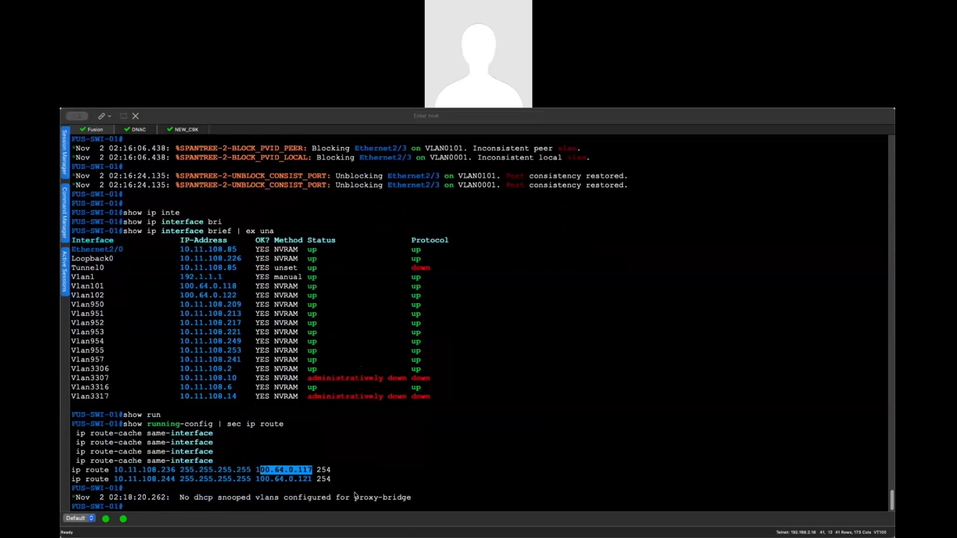
Step: Check the running ping in the DNAC session and examine the source address of the SSH logins on the NEW_C9K console
{"action": "left_click", "coordinate": [139, 131]}
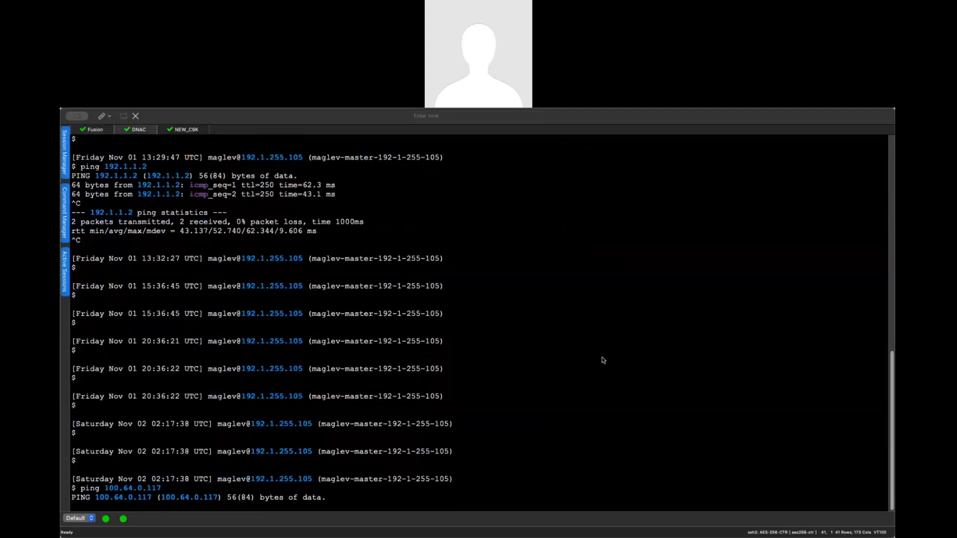
{"action": "left_click", "coordinate": [186, 131]}
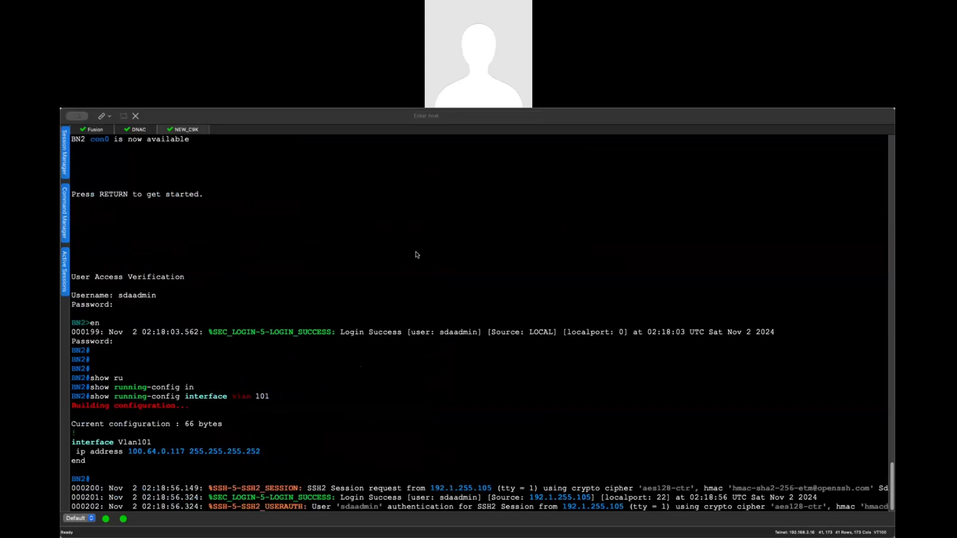
{"action": "key", "text": "Return"}
{"action": "key", "text": "Return"}
{"action": "key", "text": "Return"}
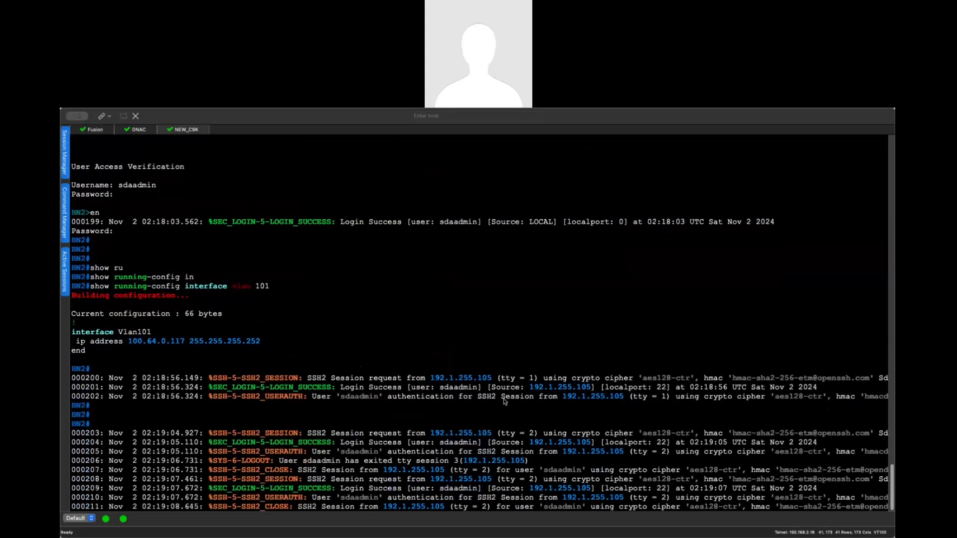
{"action": "left_click", "coordinate": [531, 461]}
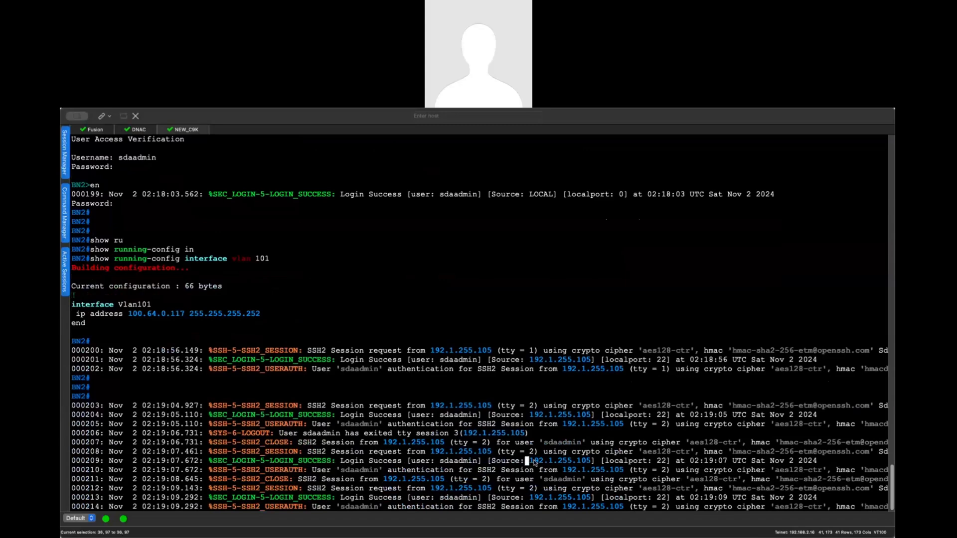
{"action": "left_click_drag", "start_coordinate": [534, 463], "coordinate": [607, 460]}
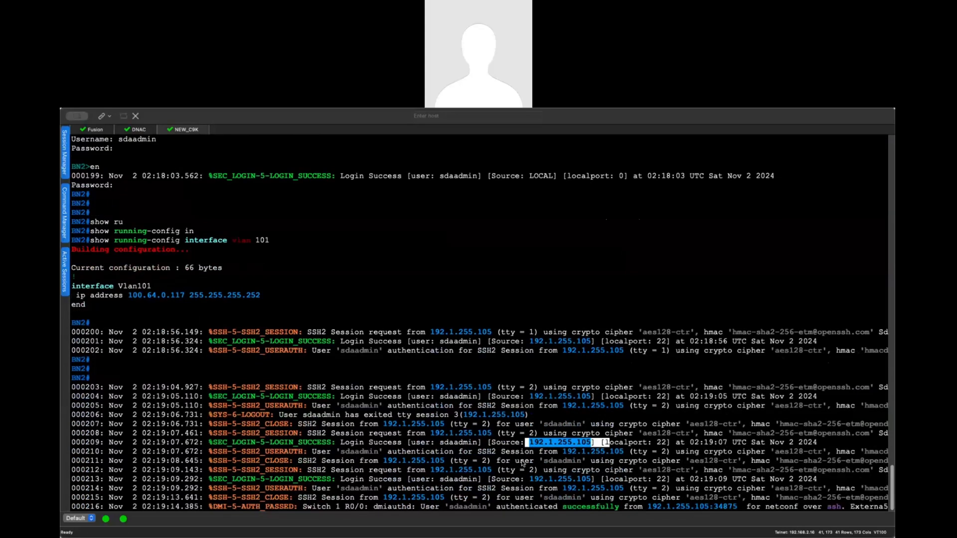
Step: Stop the running ping in the DNAC session, repeat the ping to 100.64.0.117 and stop it
{"action": "key", "text": "ctrl+shift+Tab"}
{"action": "key", "text": "Up"}
{"action": "key", "text": "Return"}
{"action": "key", "text": "ctrl+c"}
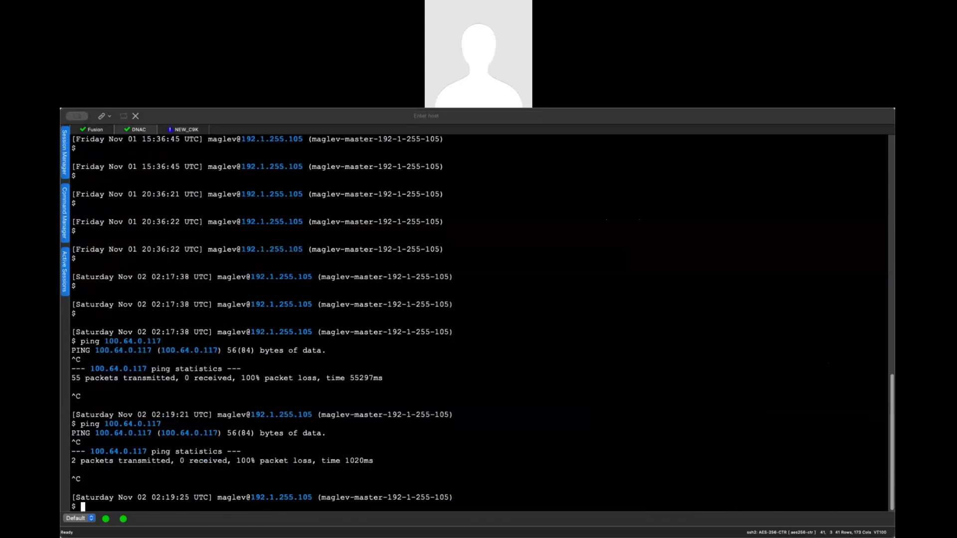
Step: Display BN2's IP routing table on the NEW_C9K console
{"action": "key", "text": "ctrl+Tab"}
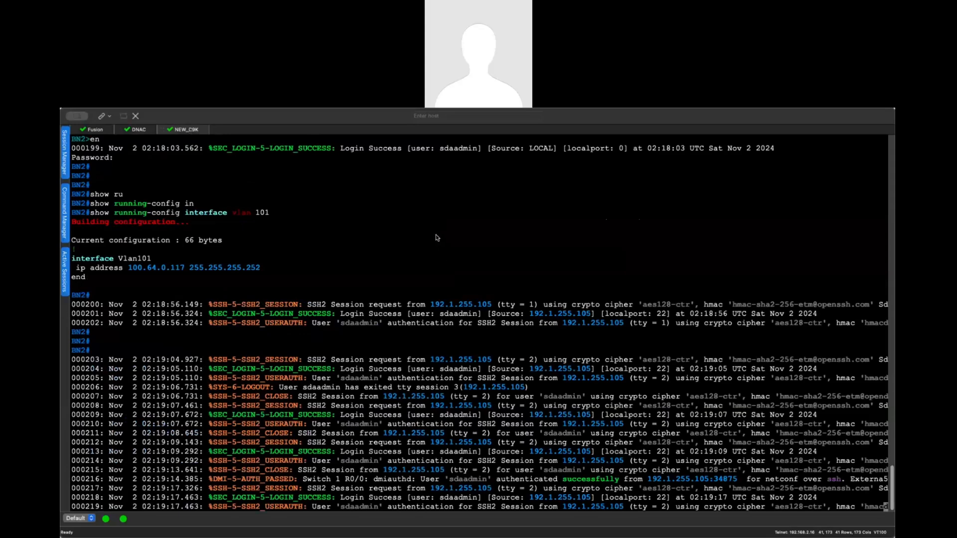
{"action": "key", "text": "Return"}
{"action": "type", "text": "show ip ro"}
{"action": "key", "text": "Tab"}
{"action": "key", "text": "Return"}
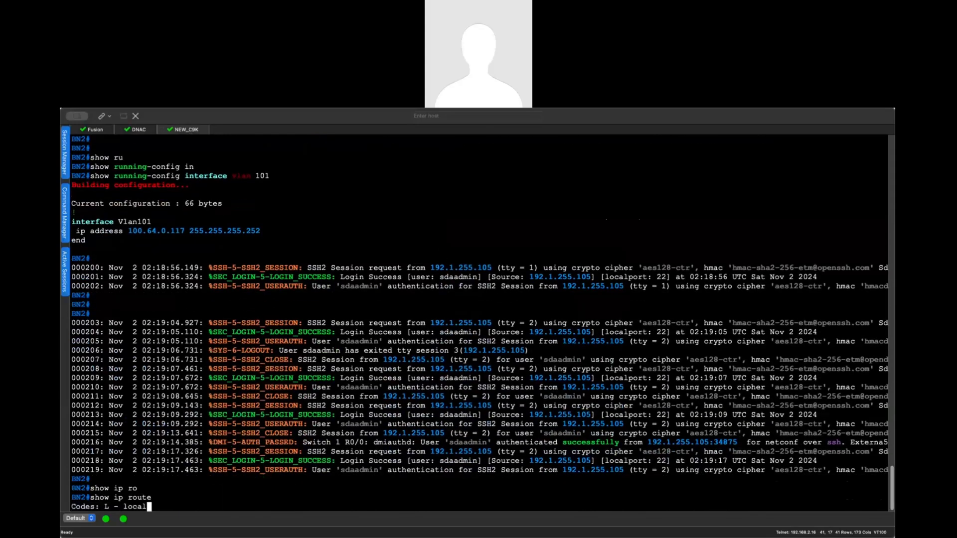
Step: Ping Catalyst Center at 192.1.255.105 from BN2 without specifying a source
{"action": "type", "text": "ping"}
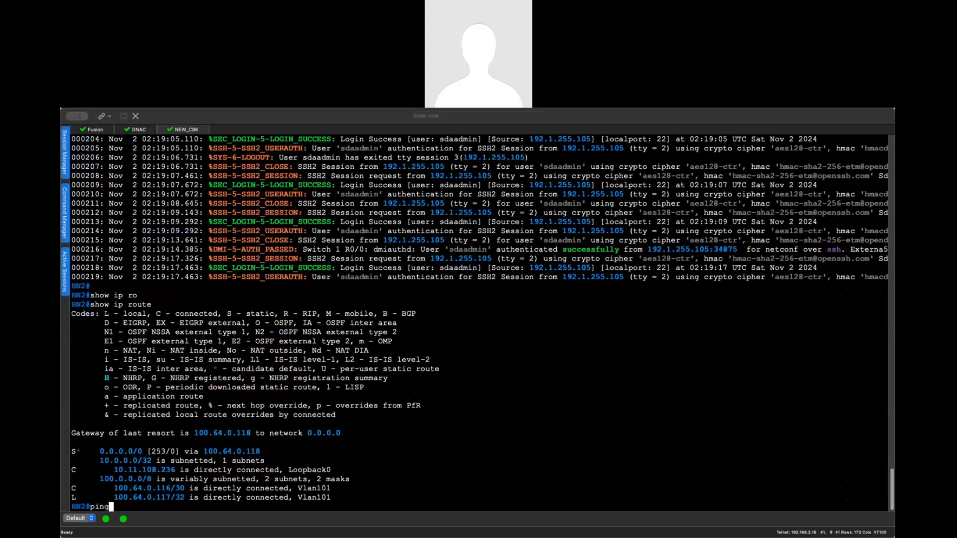
{"action": "type", "text": " 192.1.255.105"}
{"action": "key", "text": "Return"}
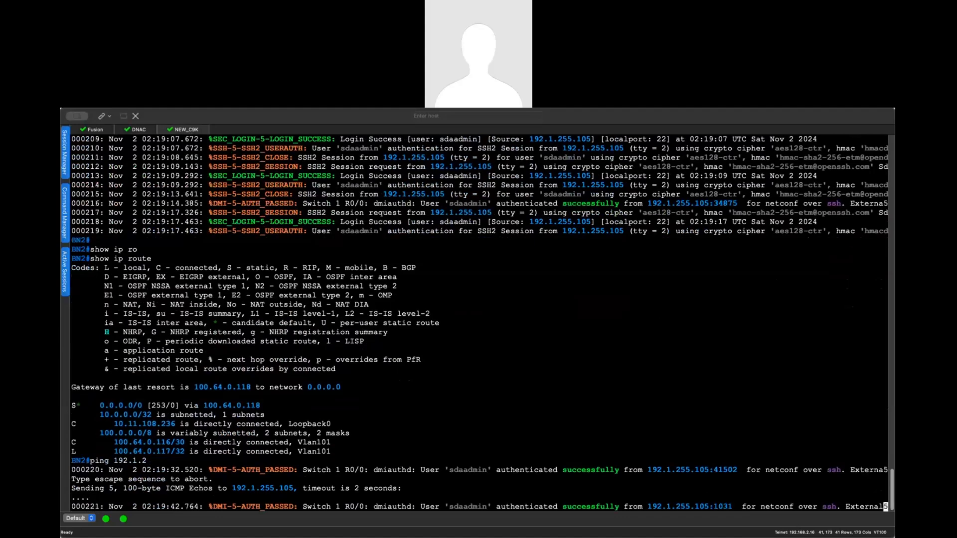
Step: Ping Catalyst Center at 192.1.255.105 from BN2 using loopback 0 as the source
{"action": "type", "text": "ping 192.1.255.105"}
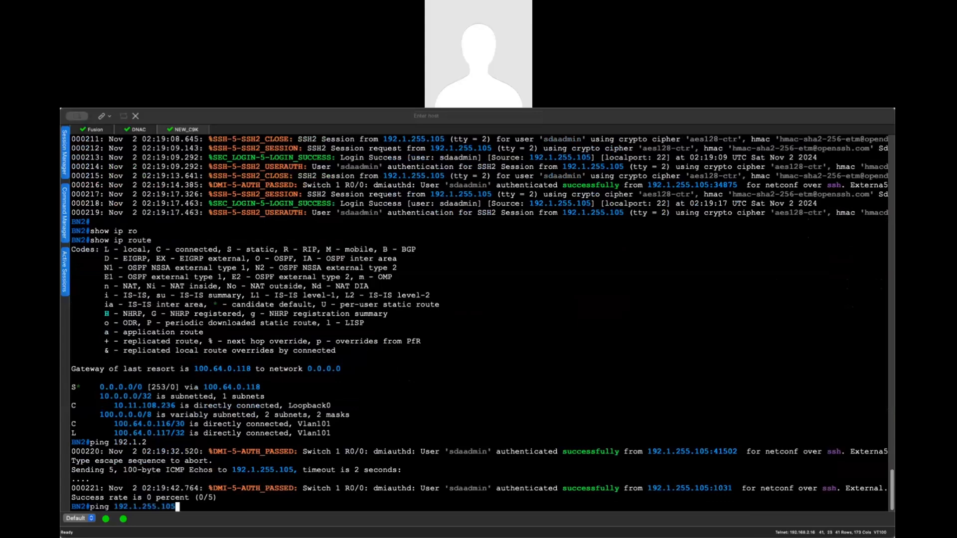
{"action": "type", "text": " so"}
{"action": "key", "text": "Tab"}
{"action": "type", "text": "loo"}
{"action": "key", "text": "Tab"}
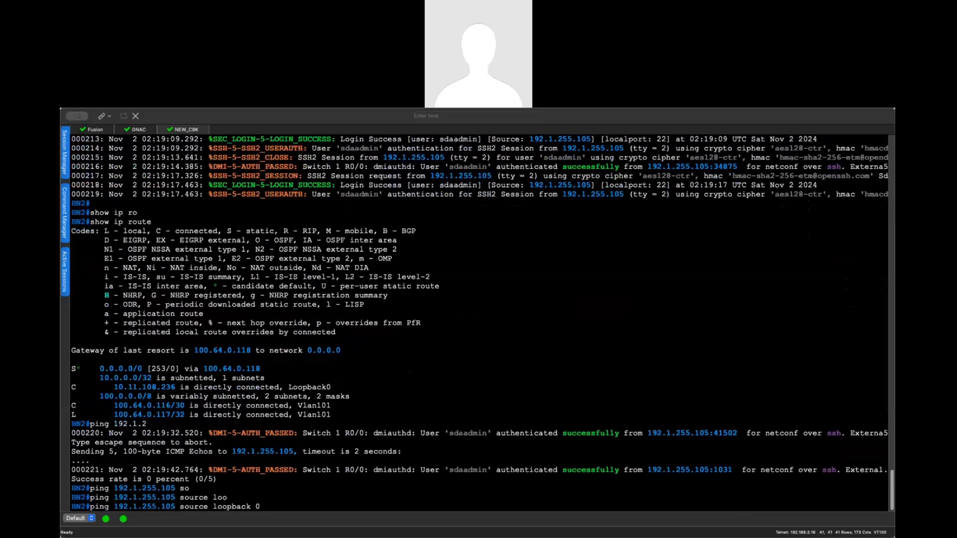
{"action": "type", "text": "0"}
{"action": "key", "text": "Return"}
{"action": "key", "text": "Return"}
{"action": "key", "text": "Return"}
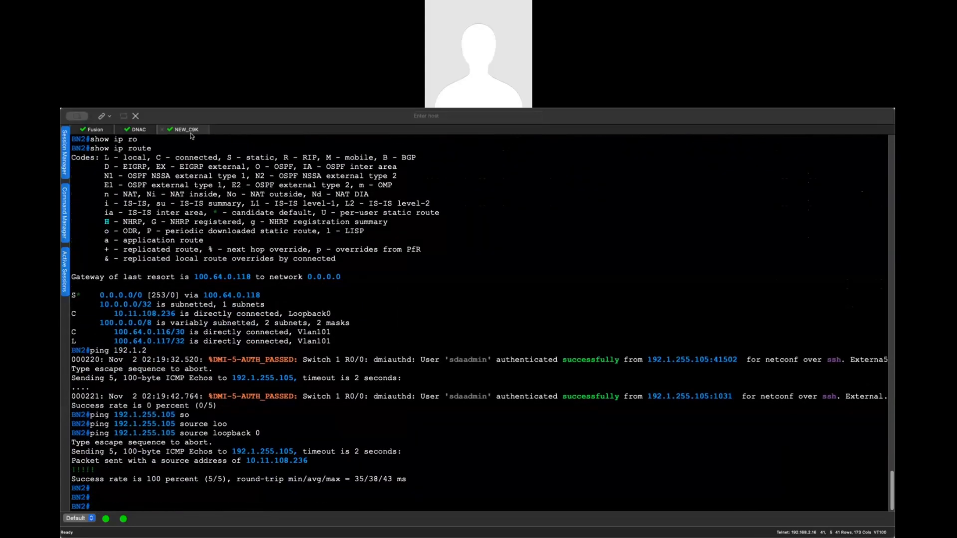
Step: In the DNAC session, ping BN2's loopback address 10.11.108.236 and stop the ping after a few replies
{"action": "left_click", "coordinate": [139, 130]}
{"action": "key", "text": "Up"}
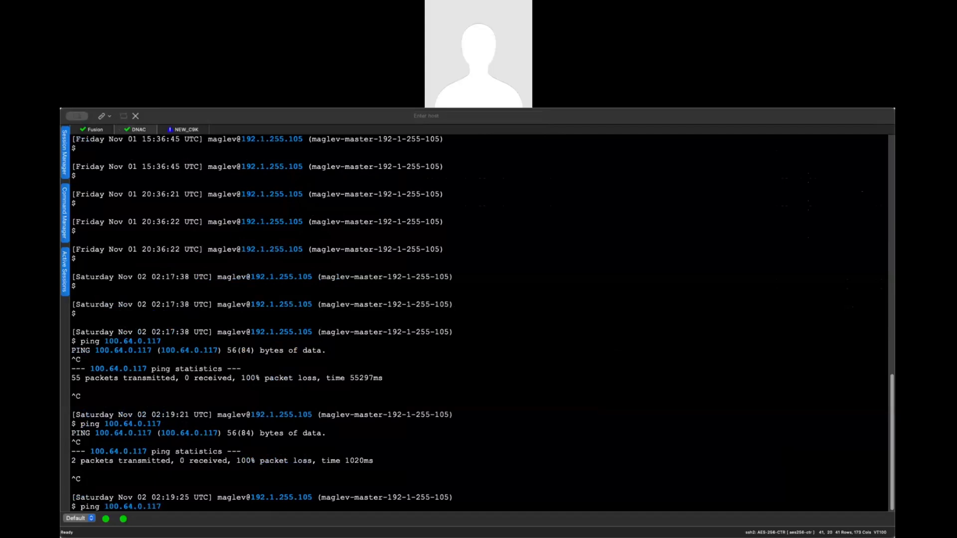
{"action": "key", "text": "BackSpace"}
{"action": "key", "text": "BackSpace"}
{"action": "key", "text": "BackSpace"}
{"action": "key", "text": "BackSpace"}
{"action": "key", "text": "BackSpace"}
{"action": "key", "text": "BackSpace"}
{"action": "key", "text": "BackSpace"}
{"action": "key", "text": "BackSpace"}
{"action": "key", "text": "BackSpace"}
{"action": "key", "text": "BackSpace"}
{"action": "key", "text": "BackSpace"}
{"action": "key", "text": "BackSpace"}
{"action": "key", "text": "BackSpace"}
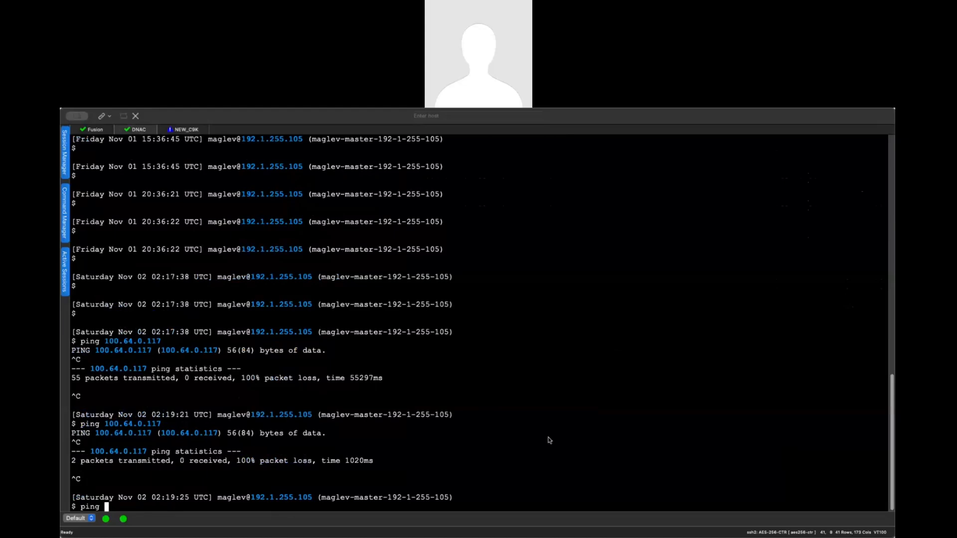
{"action": "type", "text": "10.11.108.236"}
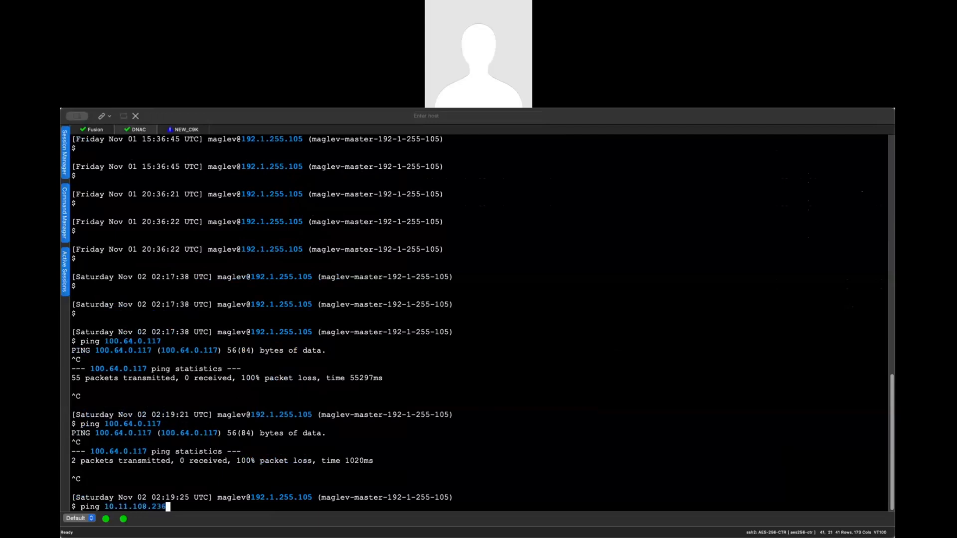
{"action": "key", "text": "Return"}
{"action": "key", "text": "ctrl+c"}
{"action": "key", "text": "ctrl+c"}
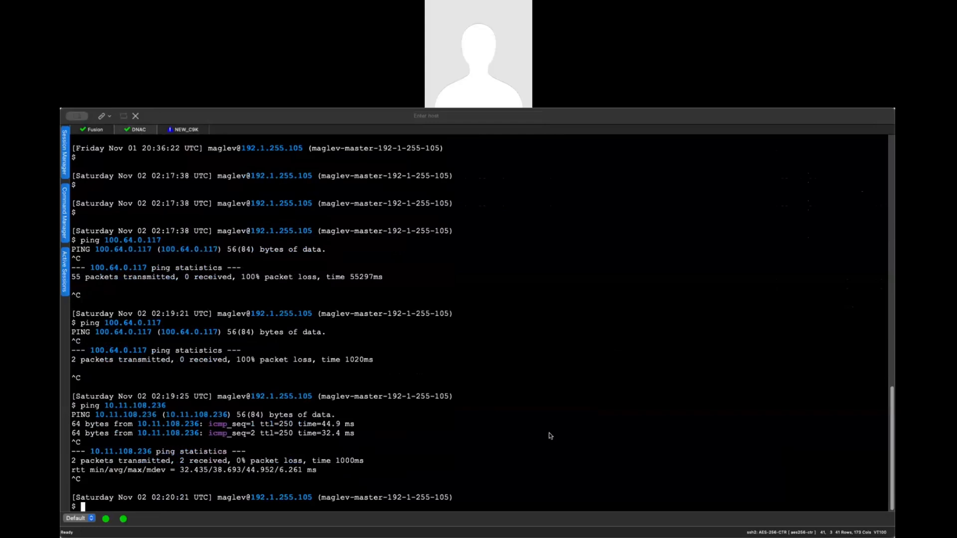
Step: Switch to Catalyst Center in the browser, open the Provision Inventory and examine the status of the device at 10.11.108.236
{"action": "key", "text": "super+Tab"}
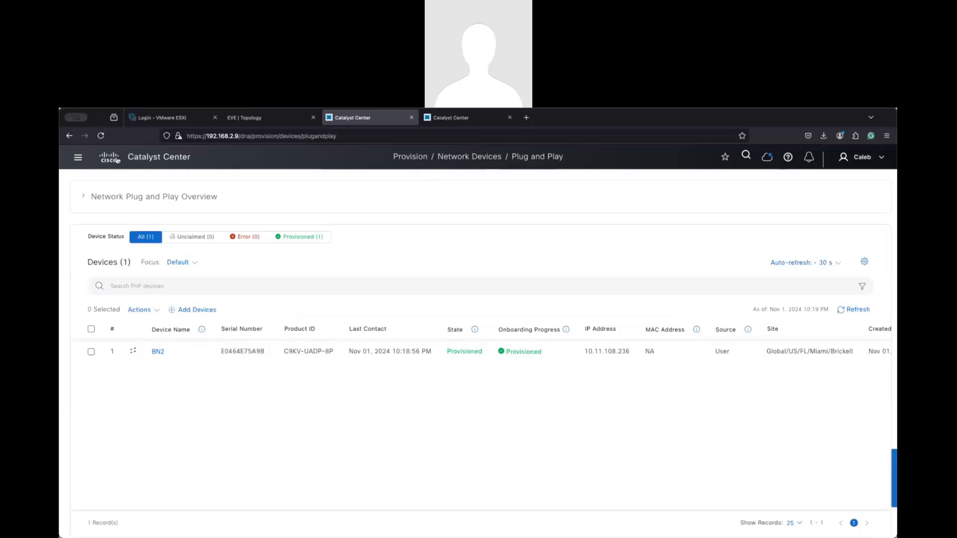
{"action": "left_click", "coordinate": [78, 159]}
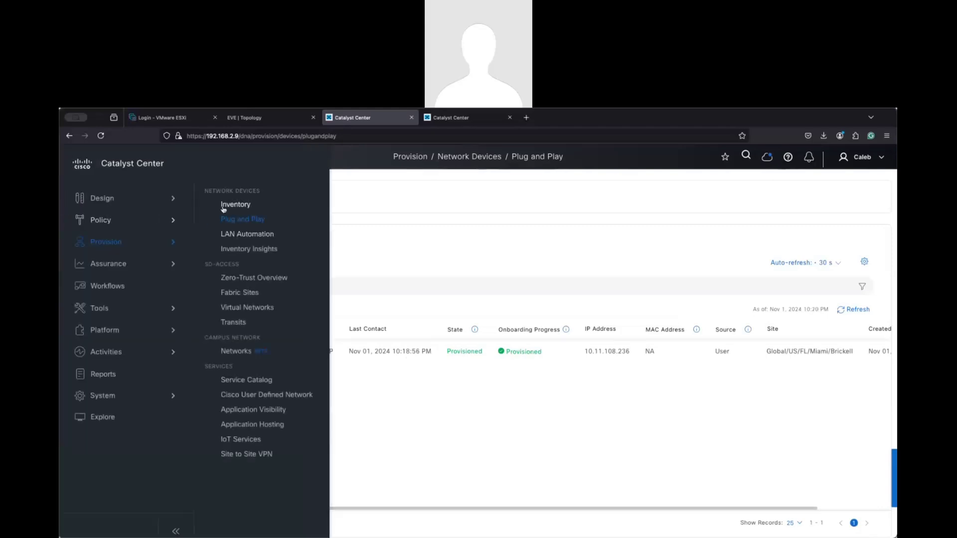
{"action": "left_click", "coordinate": [227, 202]}
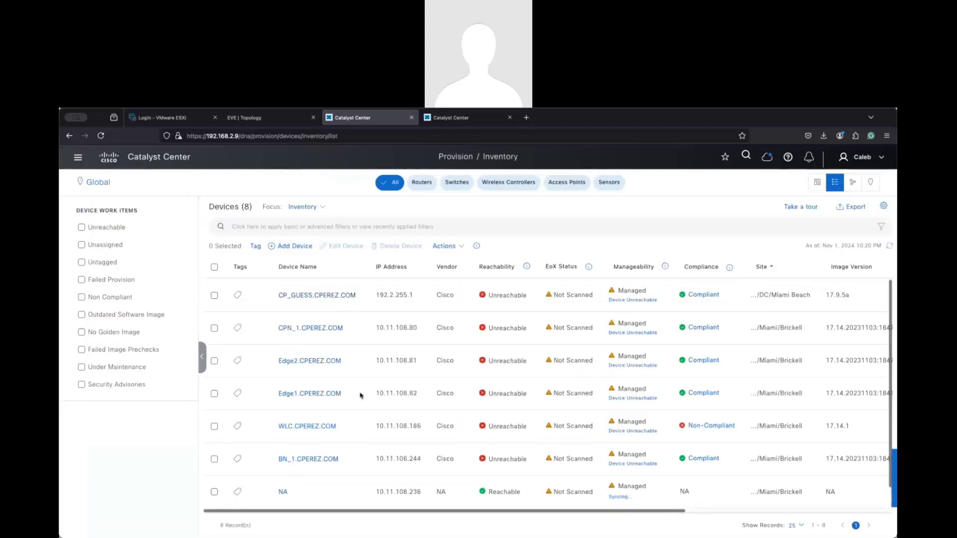
{"action": "scroll", "coordinate": [394, 420], "scroll_direction": "down", "scroll_amount": 1}
{"action": "double_click", "coordinate": [504, 500]}
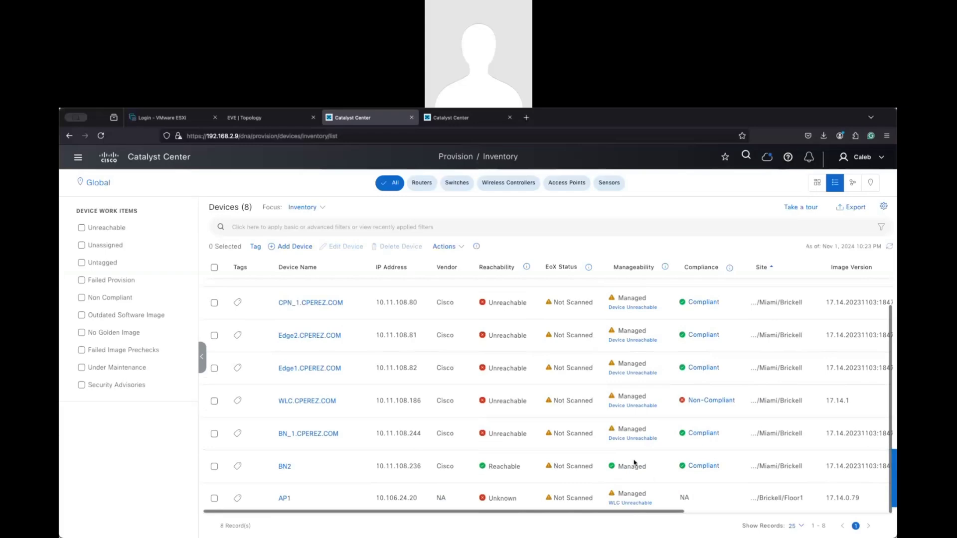
Step: Select BN2 in the inventory and start the Assign Device to Site action for it
{"action": "left_click", "coordinate": [214, 467]}
{"action": "left_click", "coordinate": [443, 246]}
{"action": "mouse_move", "coordinate": [505, 304]}
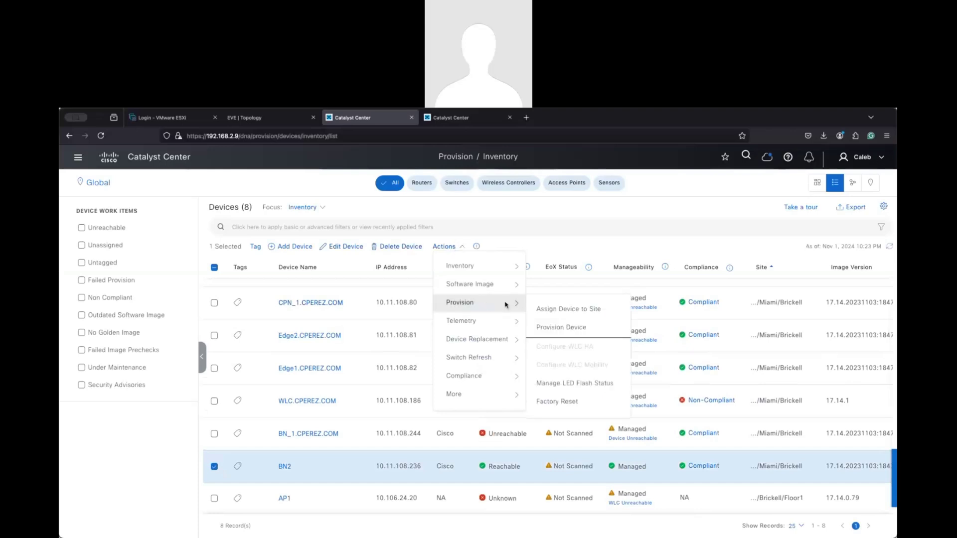
{"action": "left_click", "coordinate": [568, 309]}
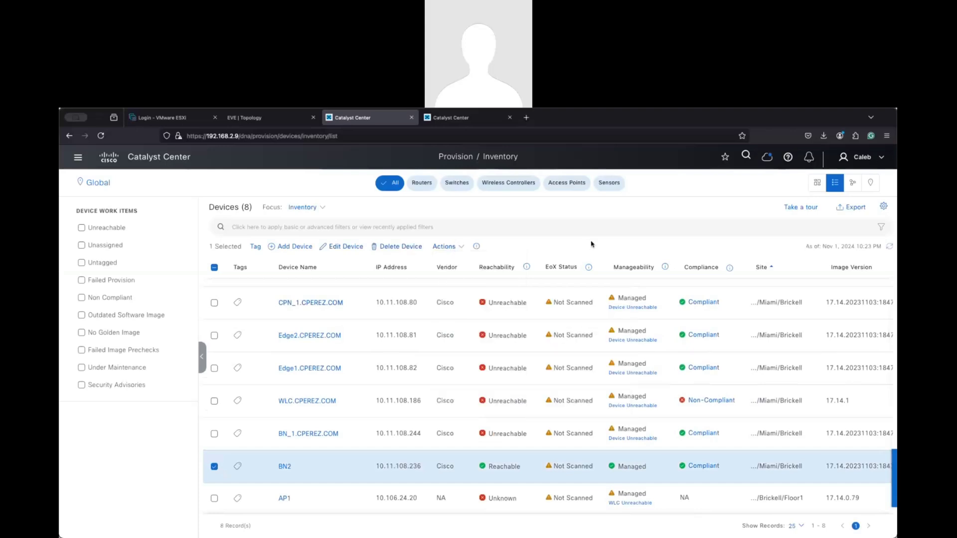